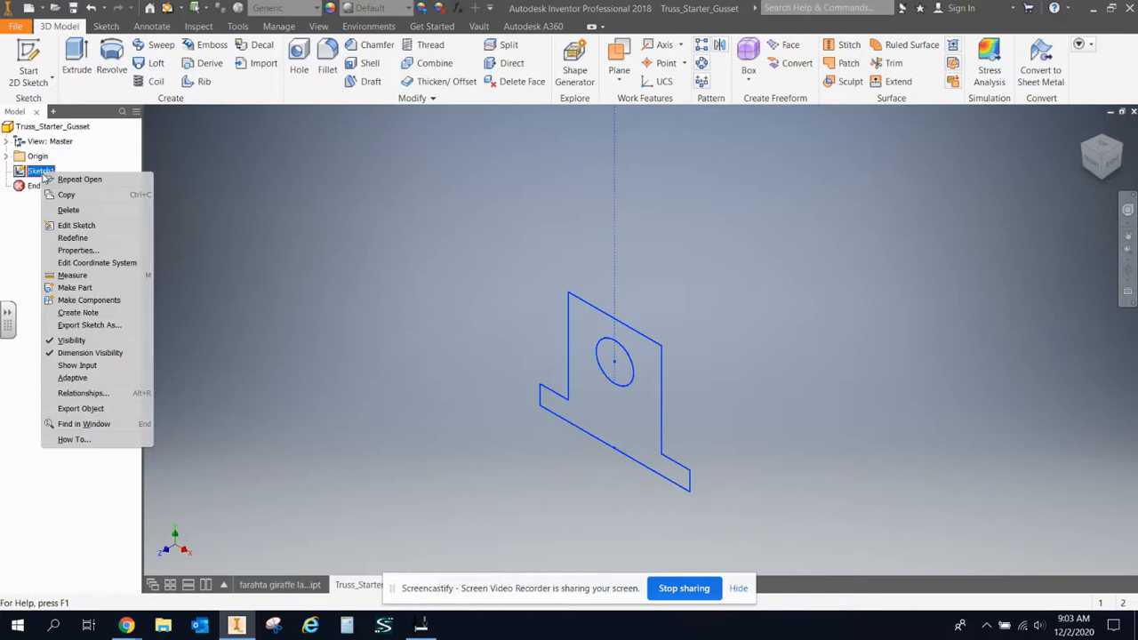
Open Sketch1 for editing and delete the two short vertical lines at the outer ends of the base flanges
click(78, 224)
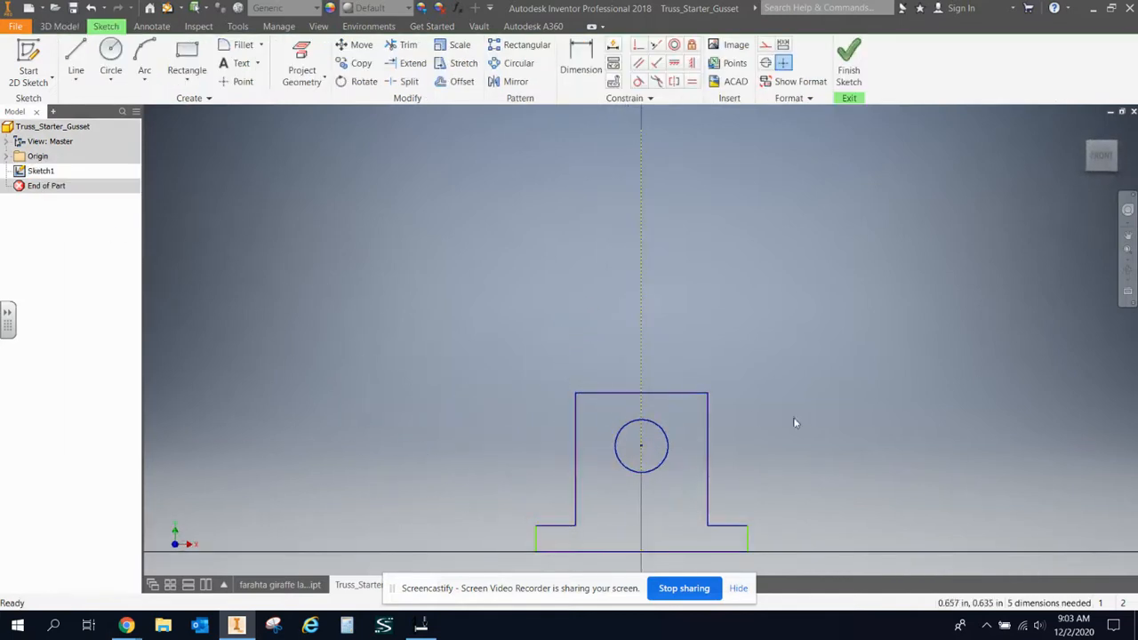
mouse_move(793, 417)
middle_down()
mouse_move(772, 334)
mouse_move(766, 218)
mouse_move(756, 310)
mouse_move(722, 312)
middle_up()
scroll(757, 310, up, 5)
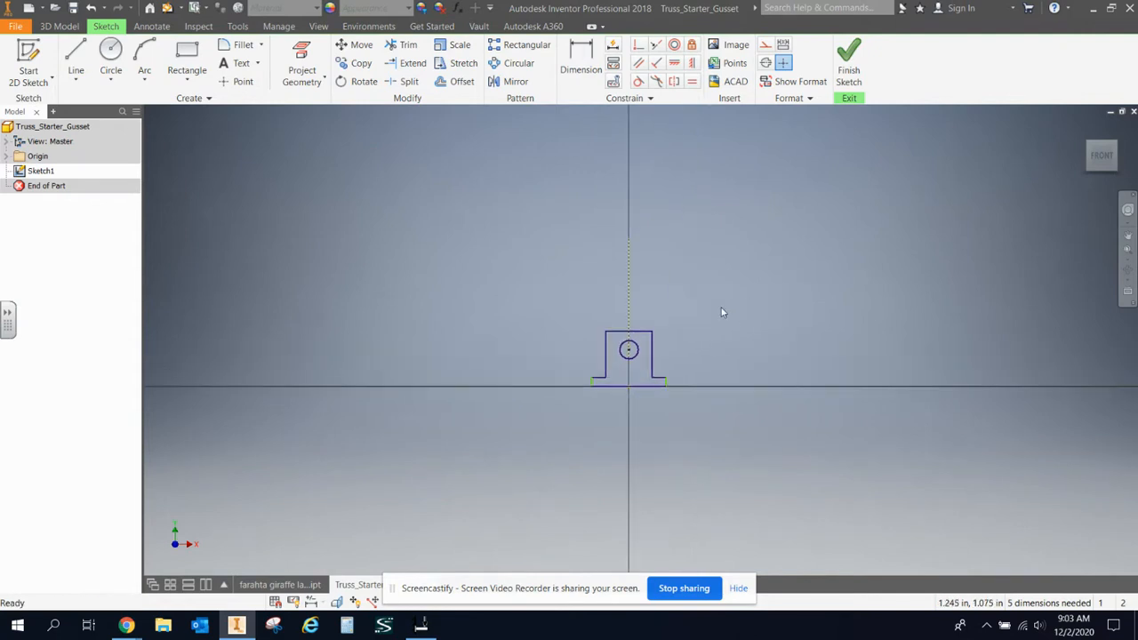
scroll(639, 378, down, 6)
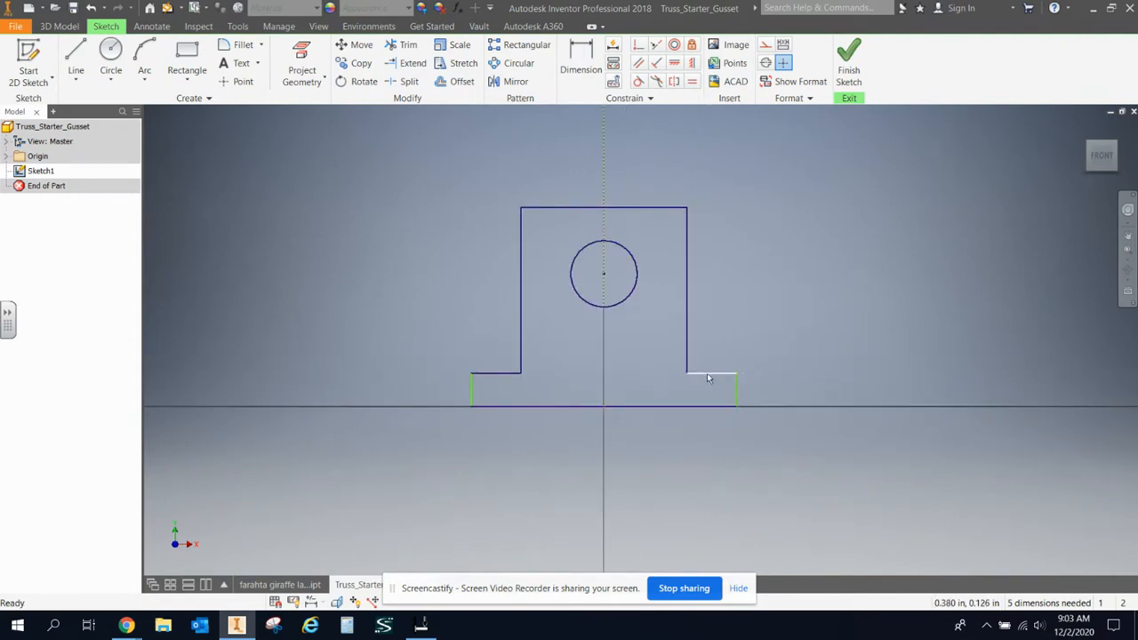
right_click(737, 386)
click(738, 349)
right_click(471, 390)
click(471, 358)
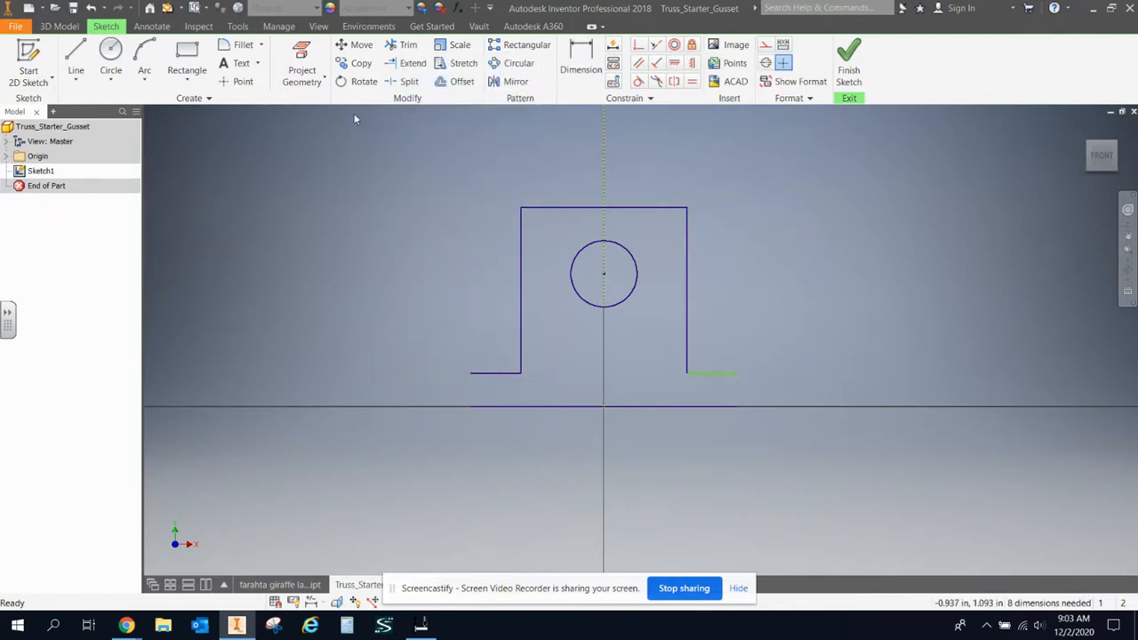
Add a driven dimension for the height between the left flange's upper edge and the base line
click(580, 64)
click(494, 374)
click(497, 407)
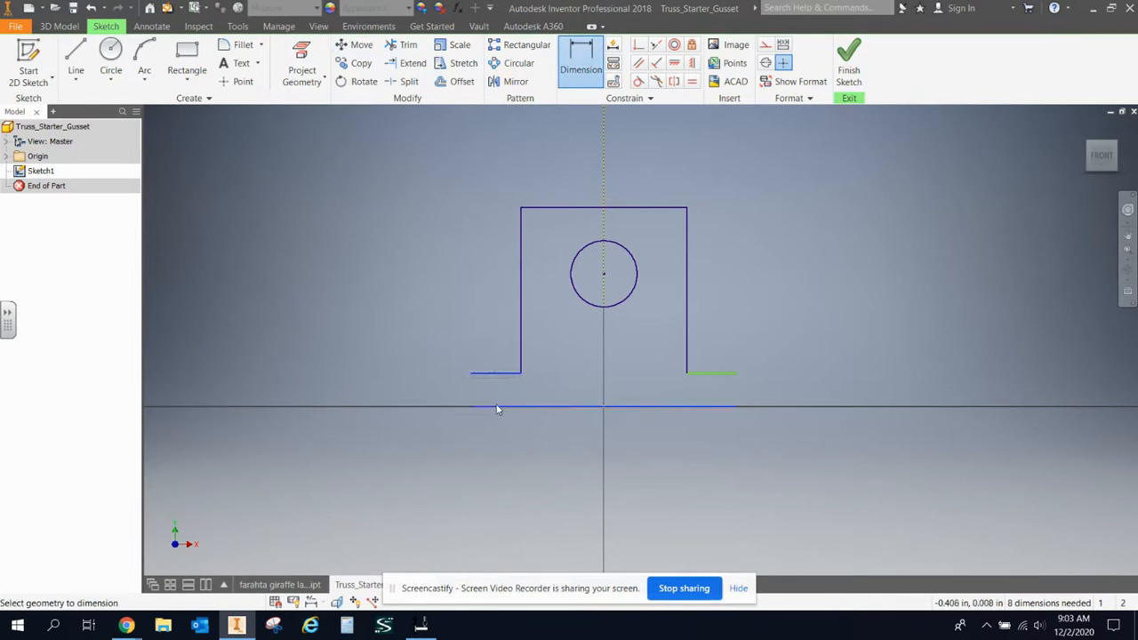
click(445, 397)
click(301, 129)
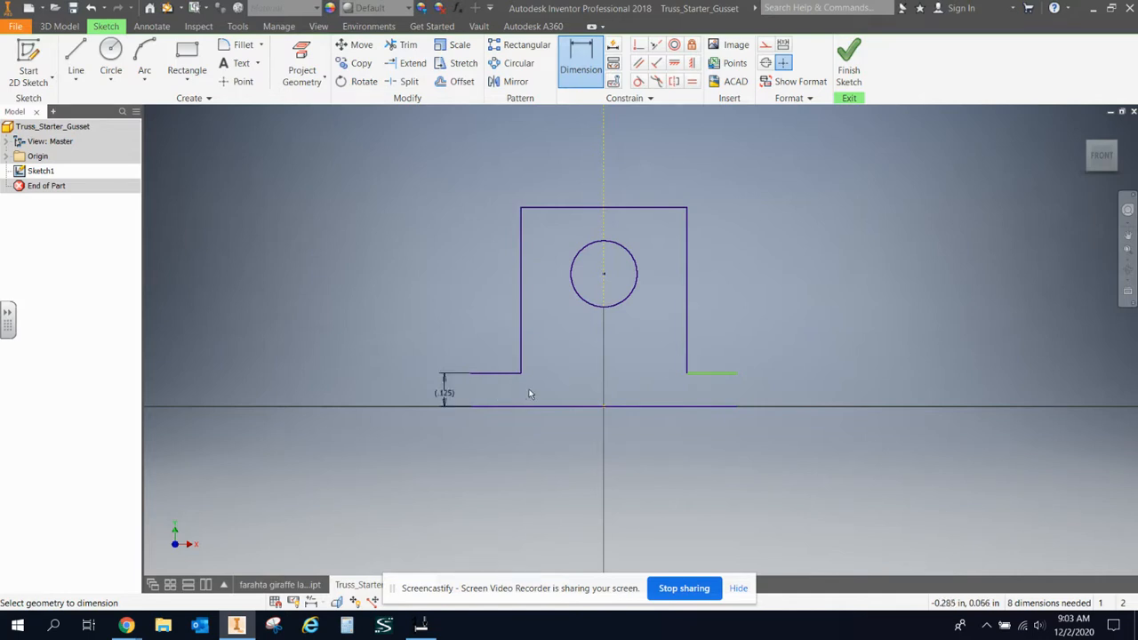
scroll(583, 398, down, 4)
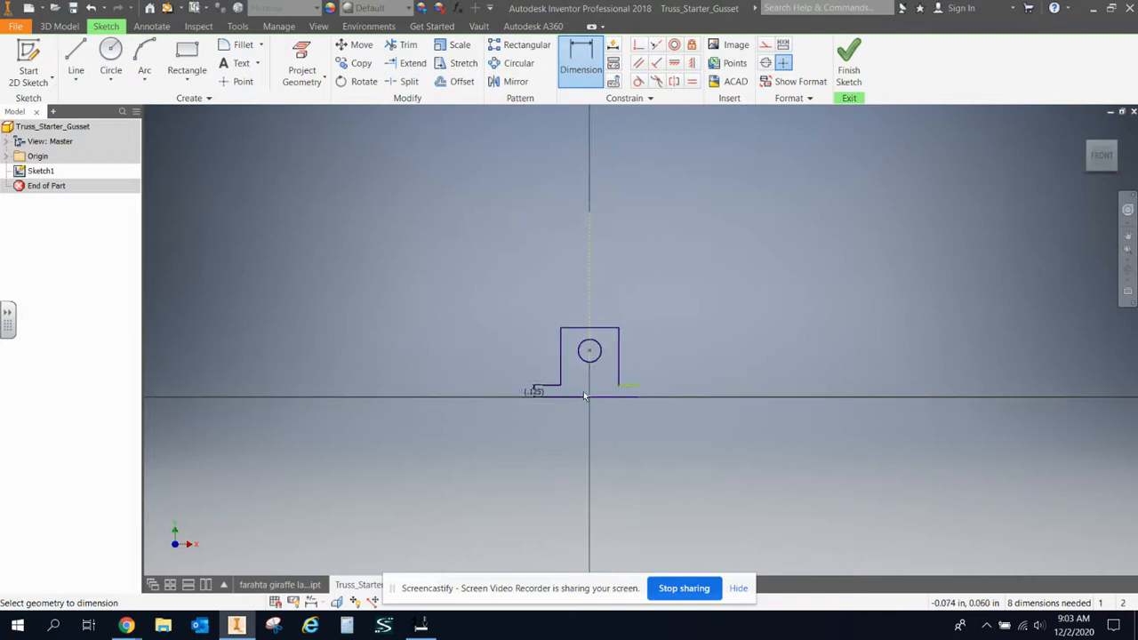
middle_drag(601, 378, 642, 377)
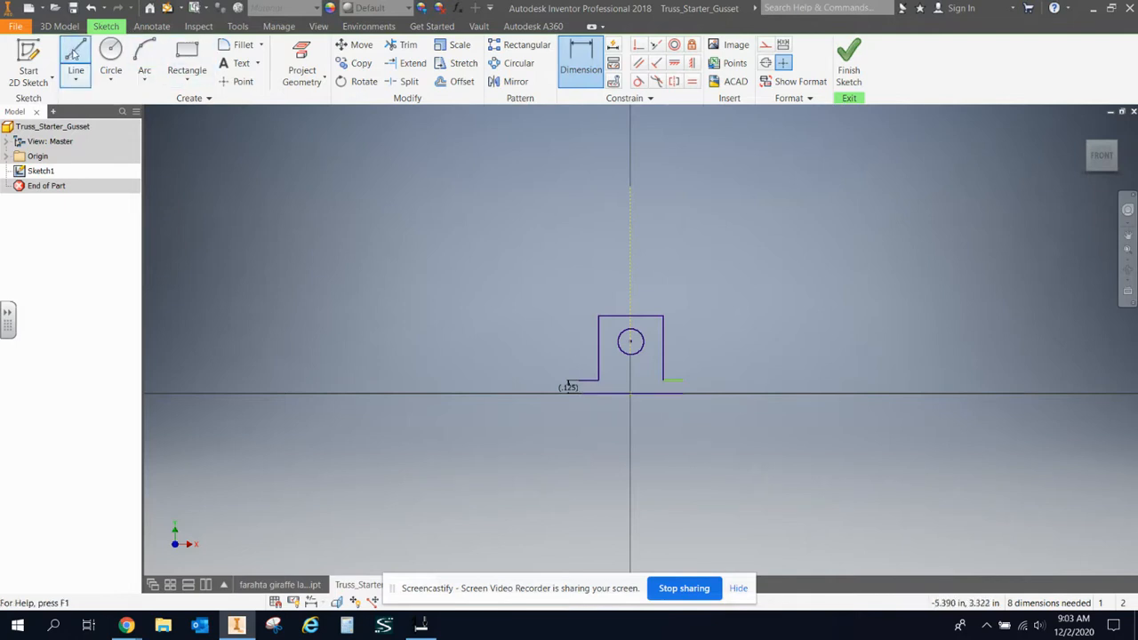
click(75, 55)
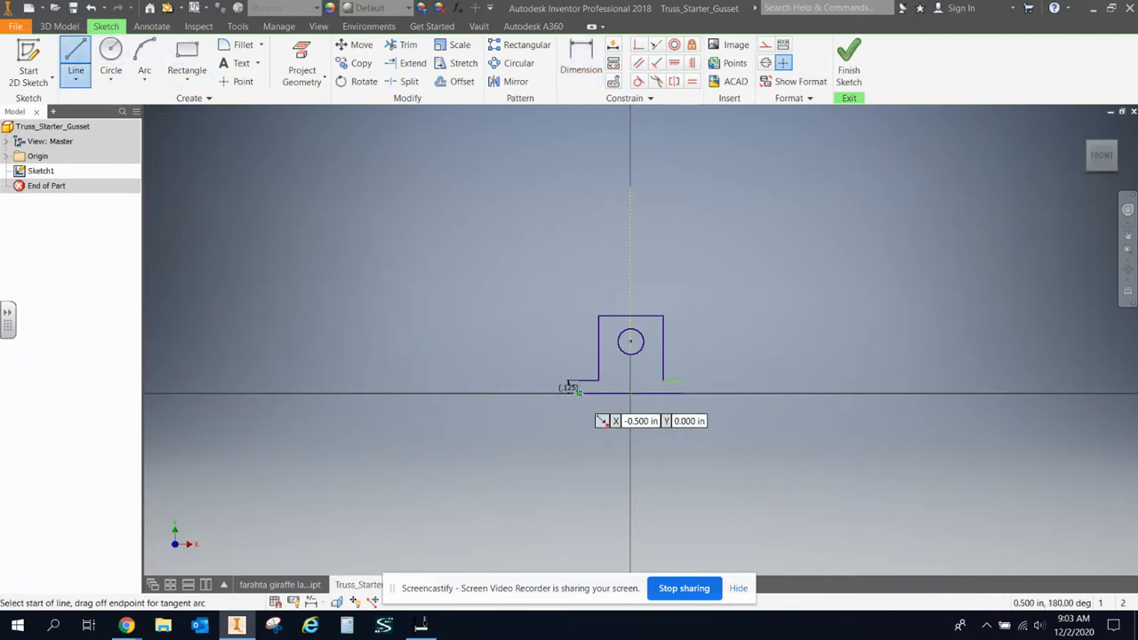
click(576, 391)
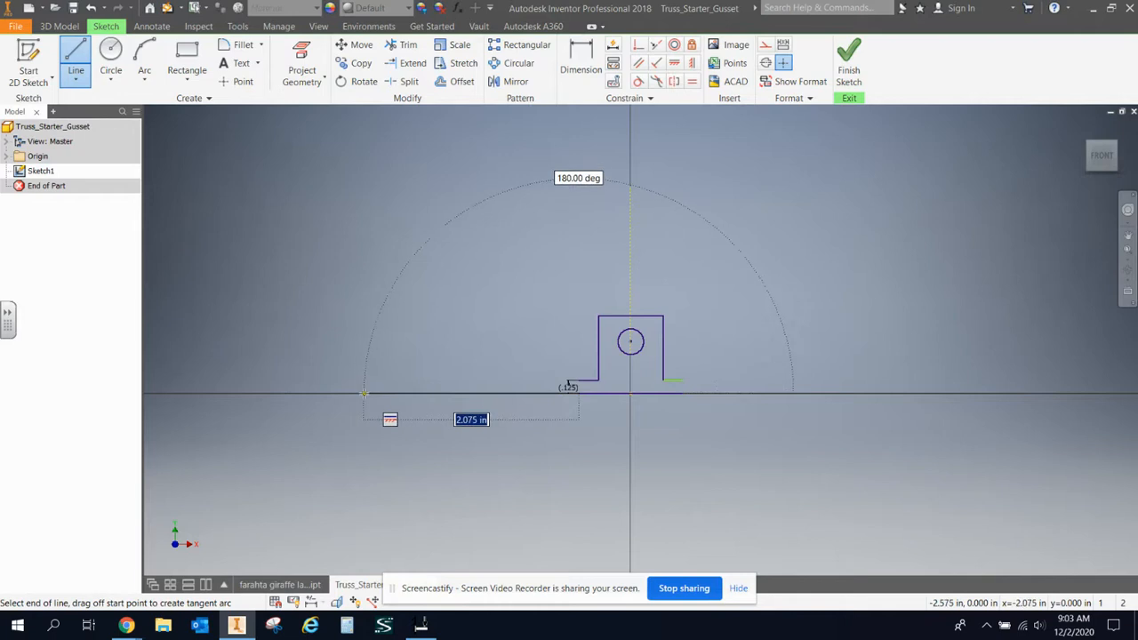
key(Escape)
Delete the gusset's original base line and draw a 5 in horizontal line along the horizontal axis in its place
click(596, 395)
right_click(596, 395)
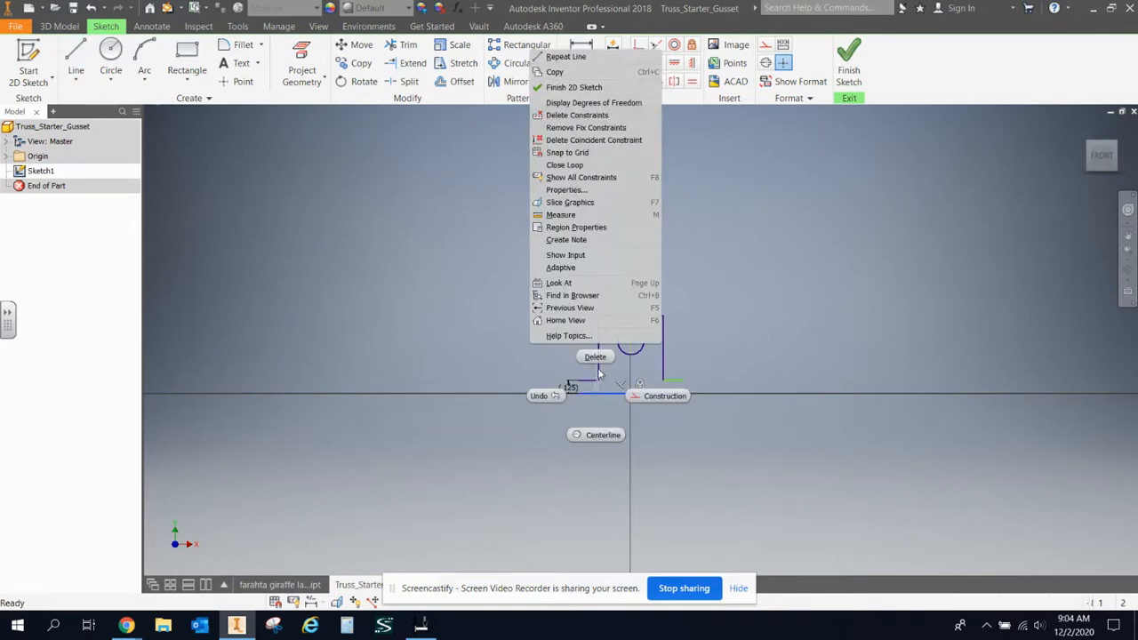
click(594, 356)
click(75, 55)
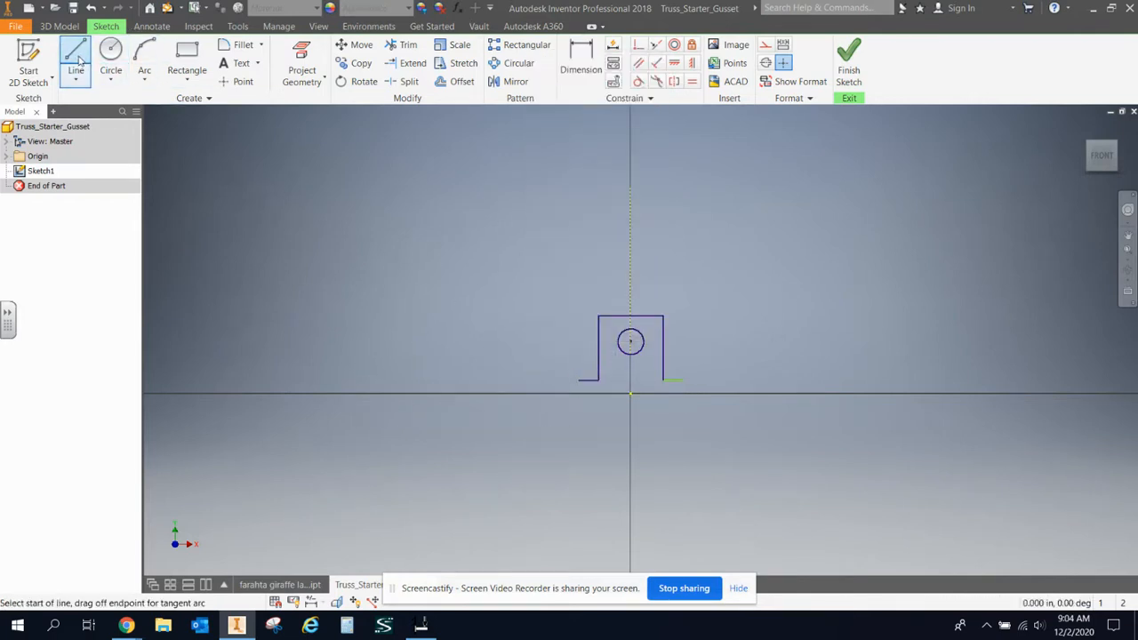
click(323, 392)
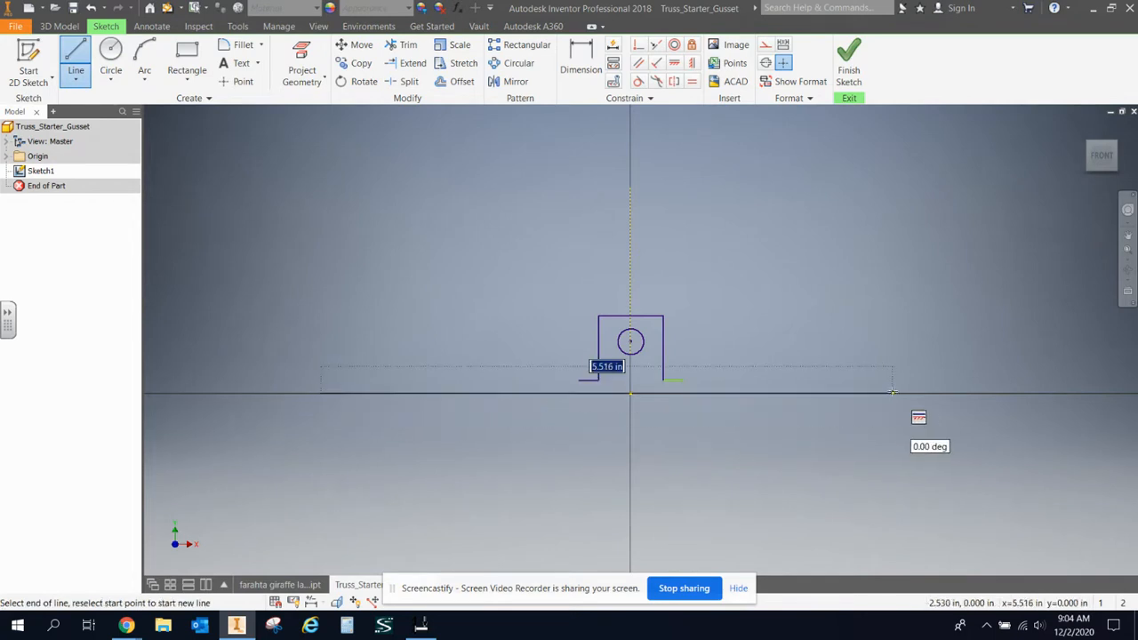
text(5)
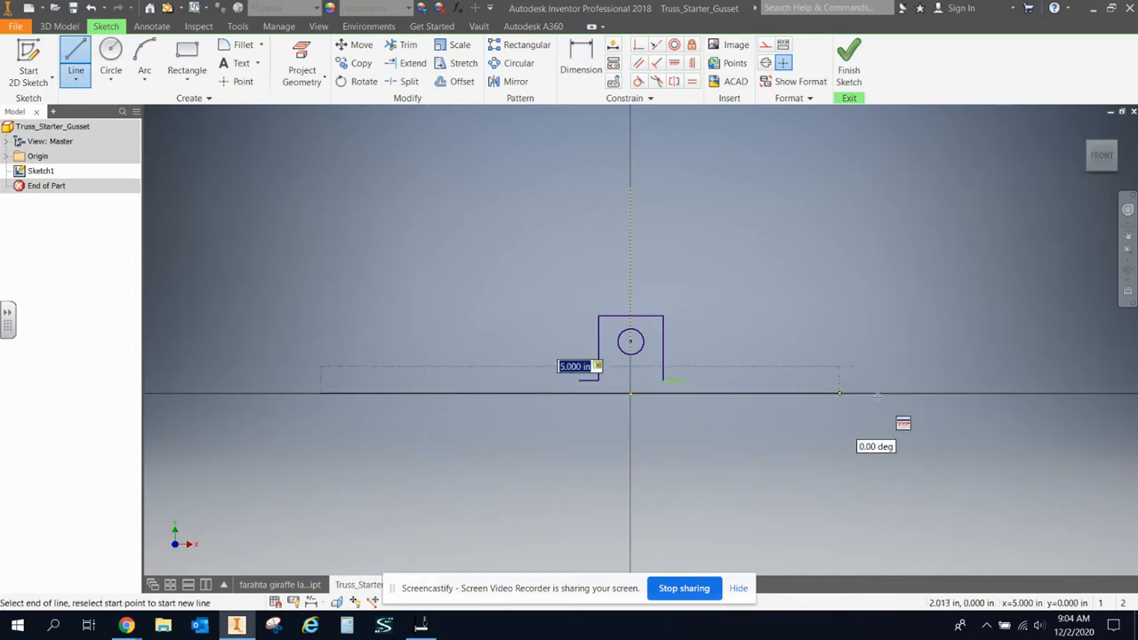
key(Return)
Constrain the midpoint of the 5 in base line coincident with the sketch origin
click(638, 46)
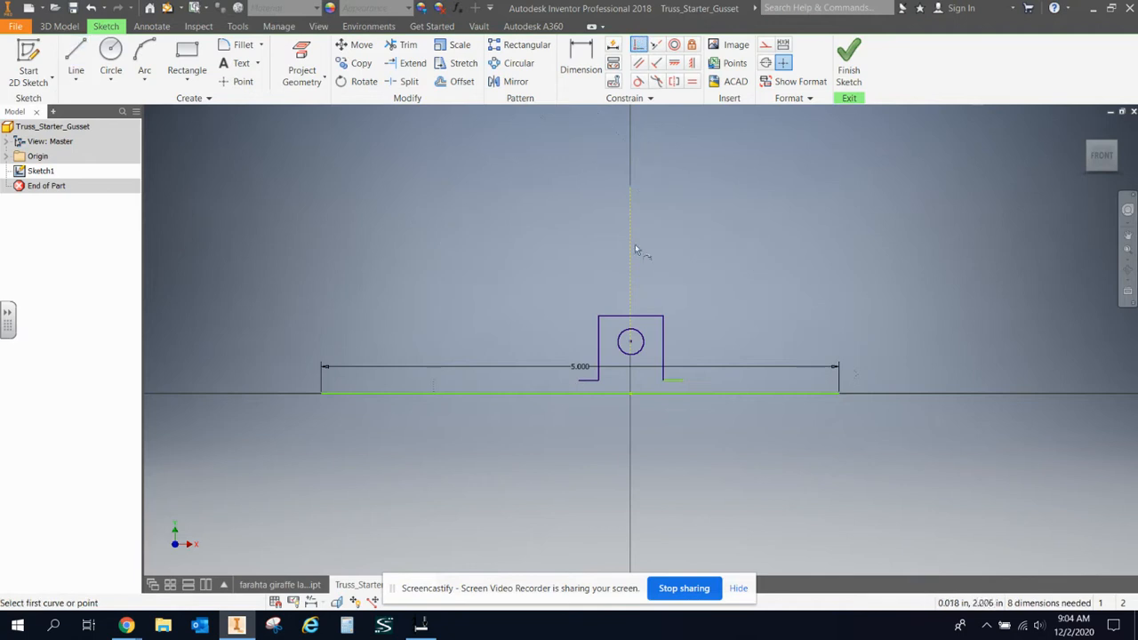
click(632, 393)
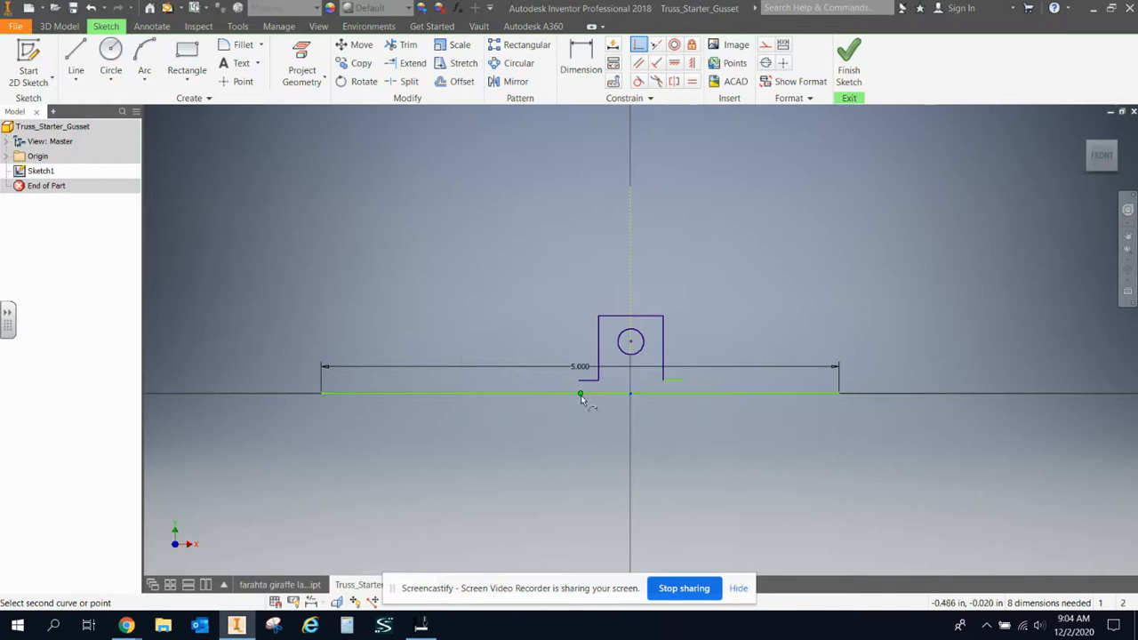
click(581, 394)
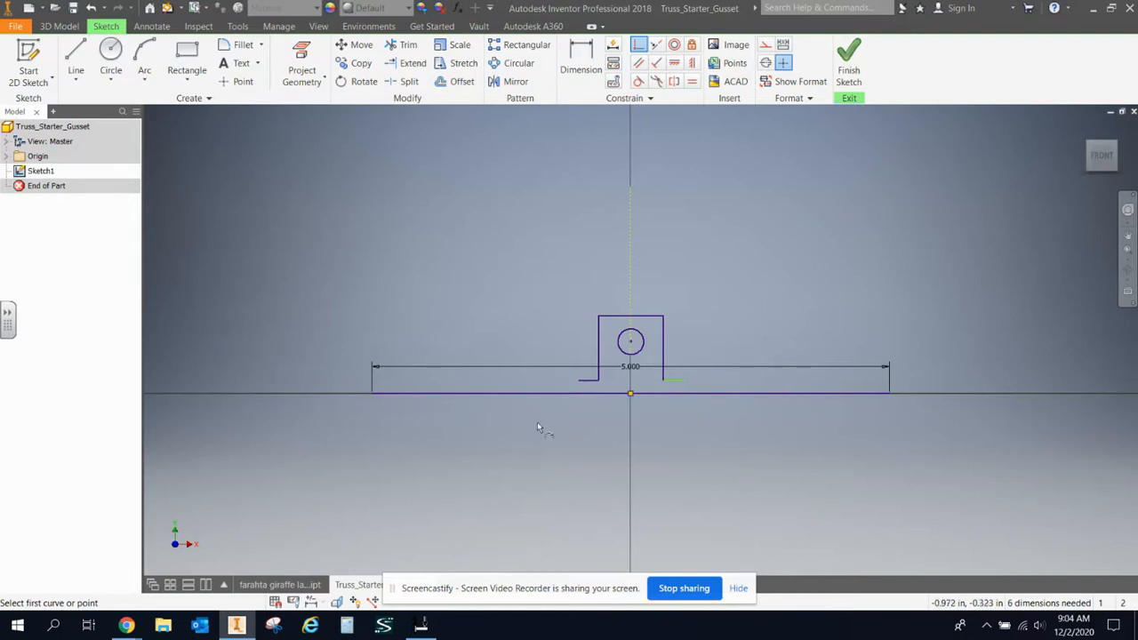
right_click(563, 422)
click(602, 416)
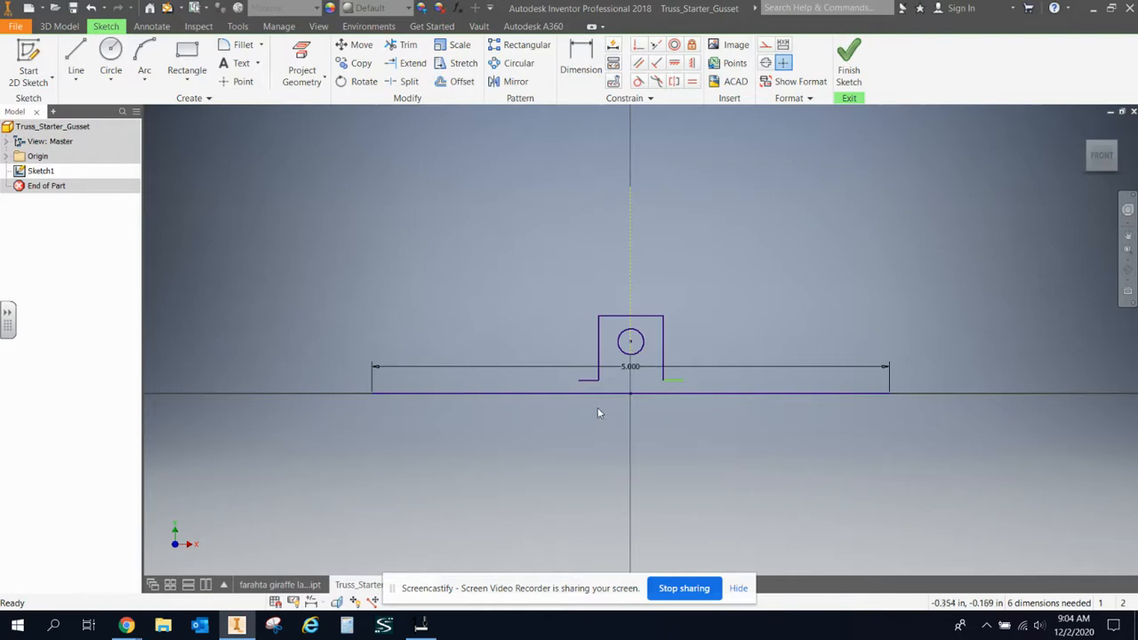
Check the base line's length dimension and the joint positions of the truss in the Truss Analysis Module
double_click(632, 365)
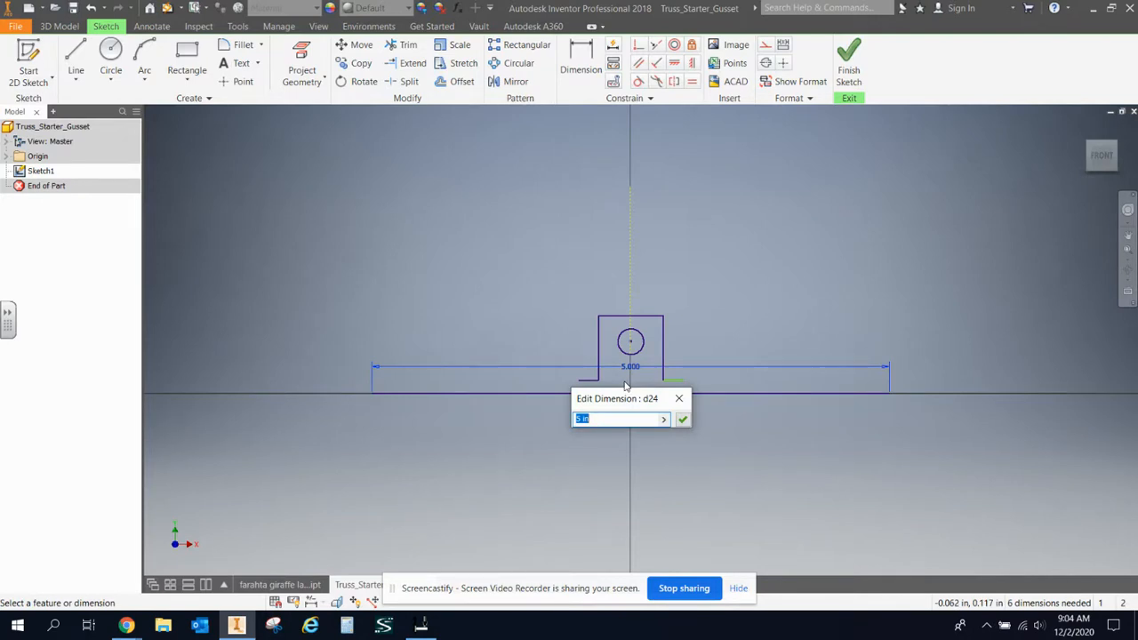
click(682, 419)
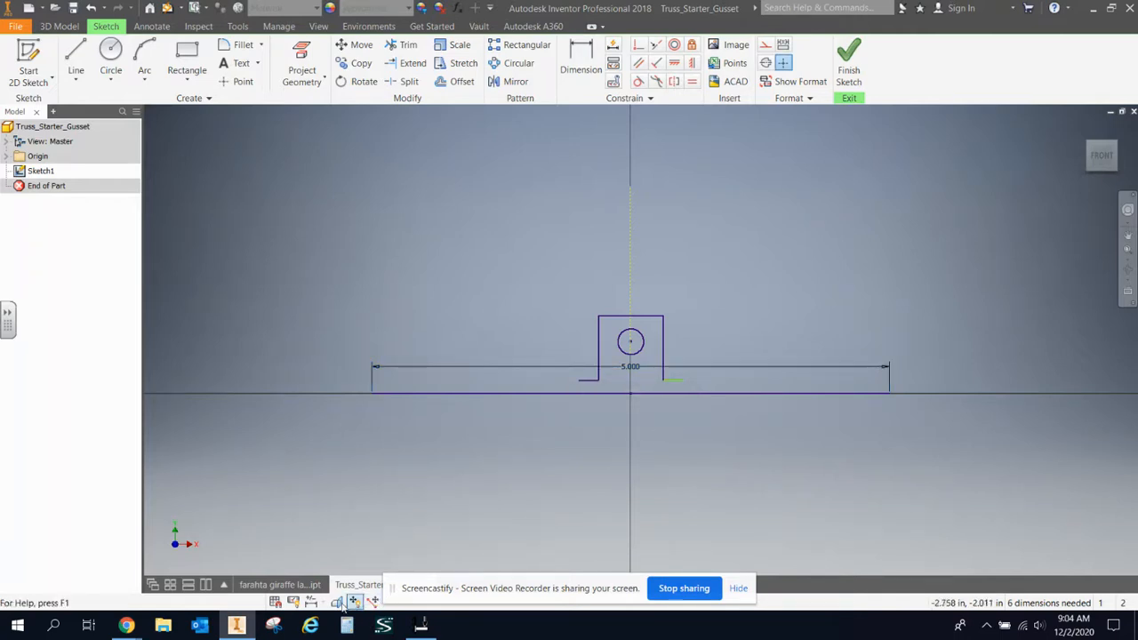
click(420, 625)
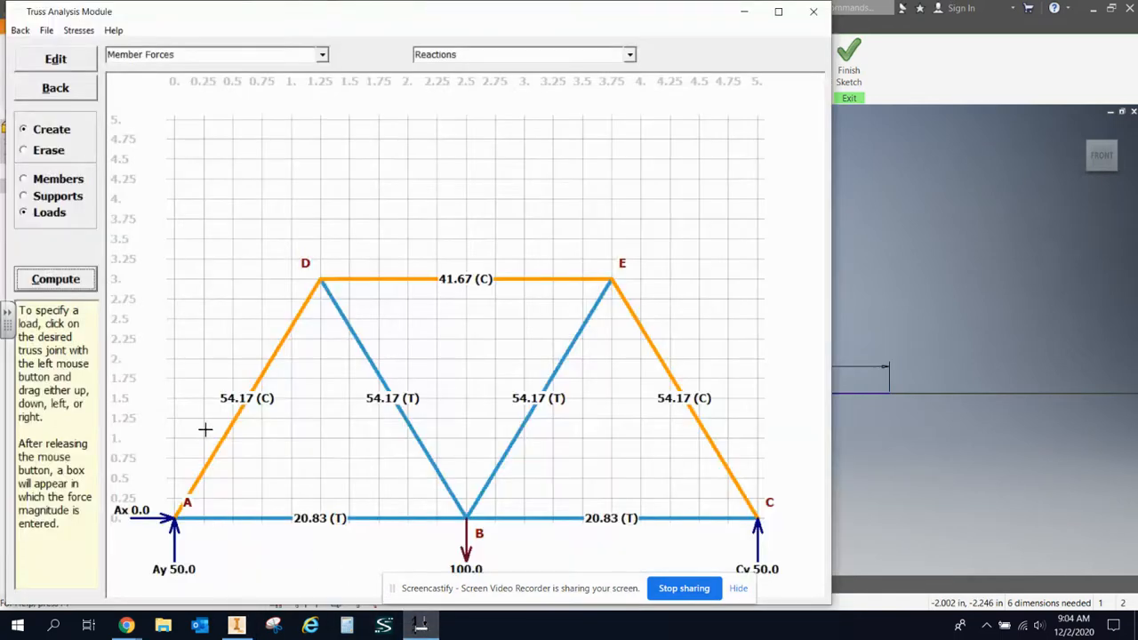
click(236, 625)
click(76, 57)
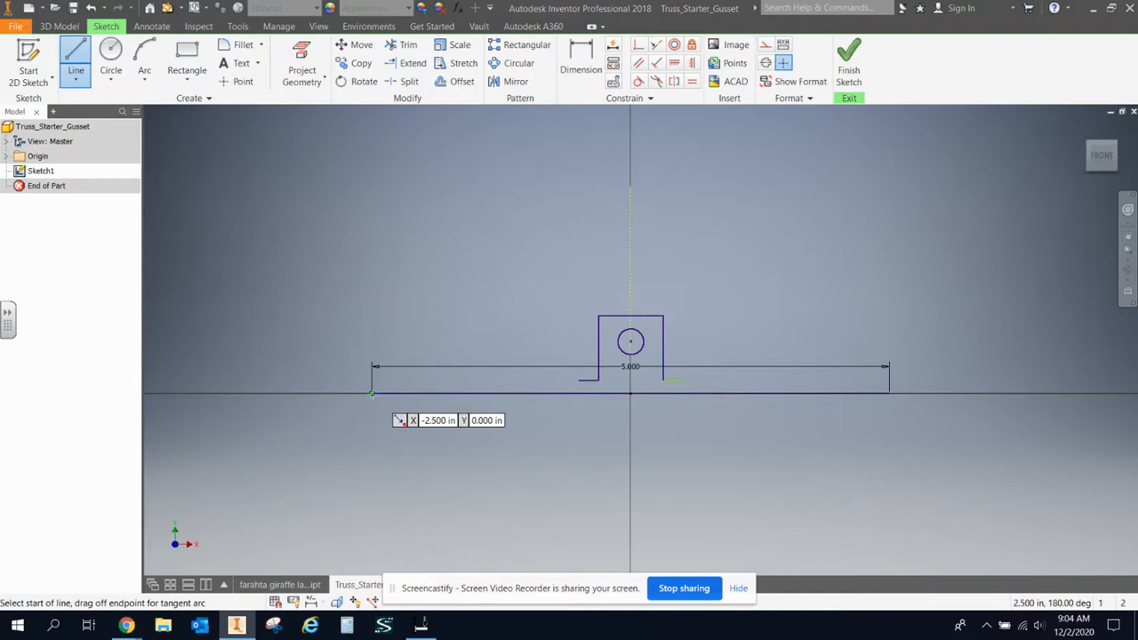
click(374, 392)
scroll(505, 157, up, 3)
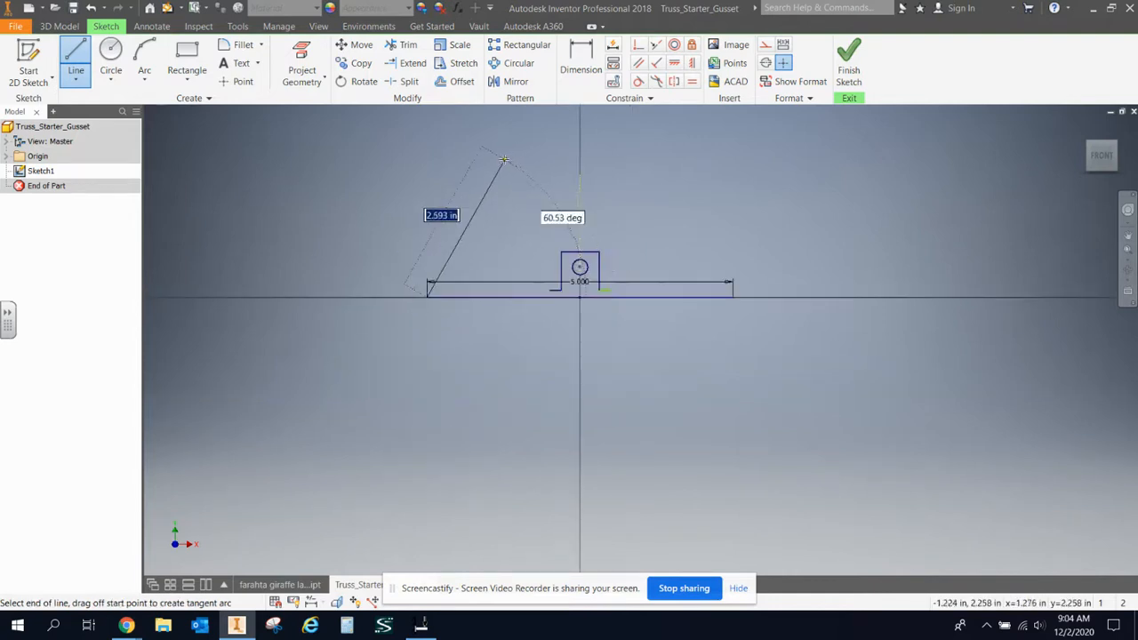
key(Escape)
Place two sketch points about 2.9 in above the base line, about 1.6 in left and 1.7 in right of the vertical centre axis
click(242, 81)
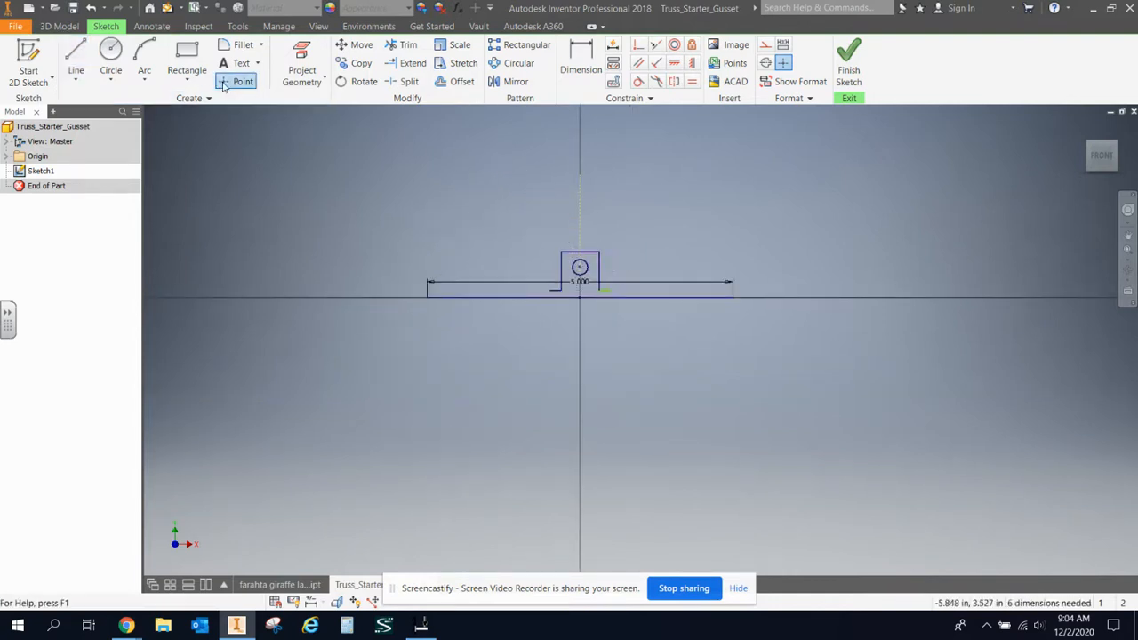
middle_drag(499, 178, 502, 287)
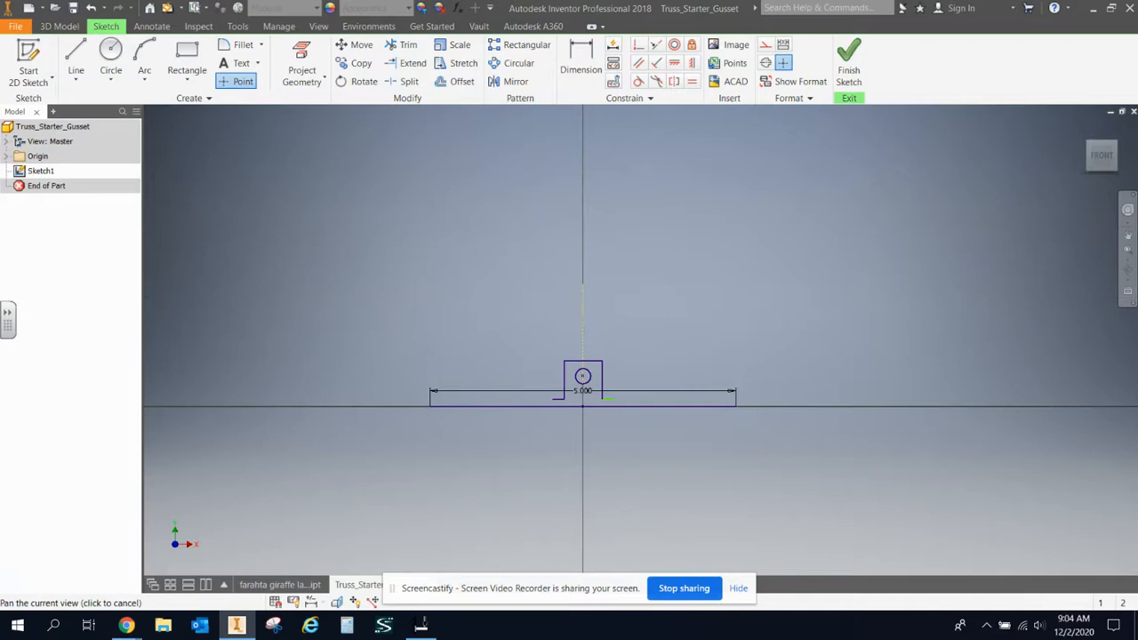
click(486, 232)
click(686, 231)
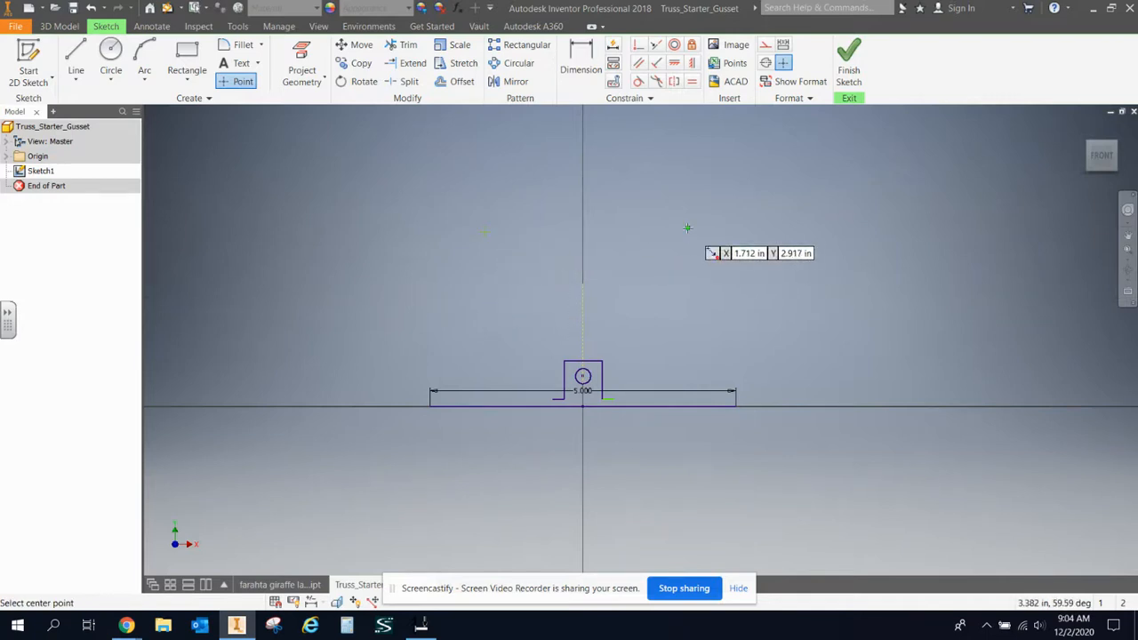
right_click(650, 205)
click(650, 165)
Dimension the left sketch point 1.25 in from the vertical centre axis and 3 in above the base line
click(579, 70)
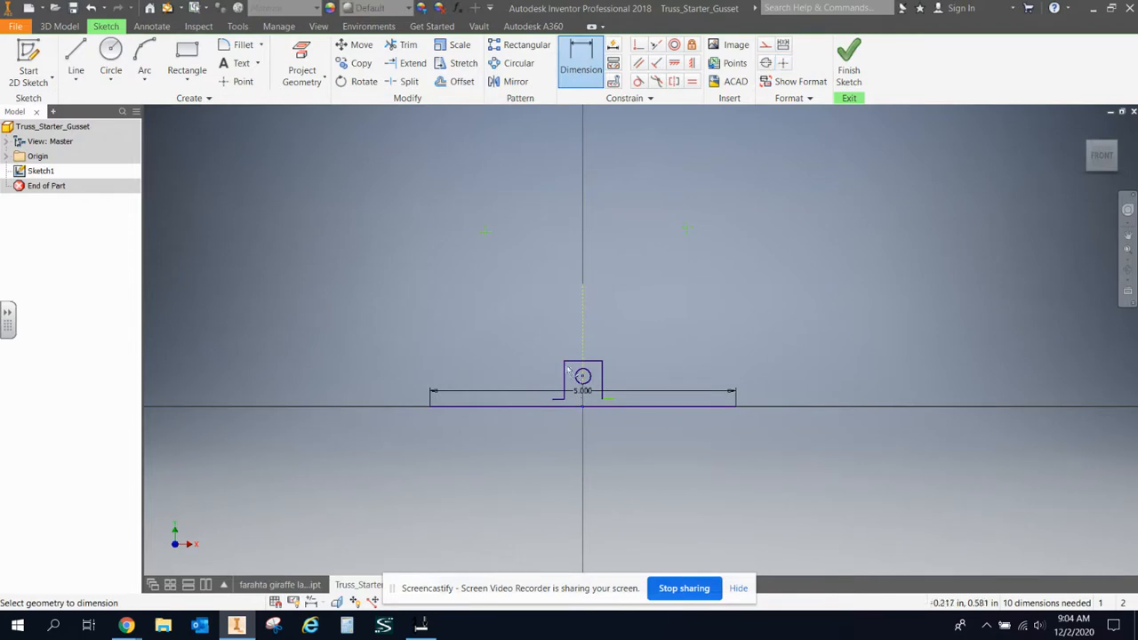
click(524, 229)
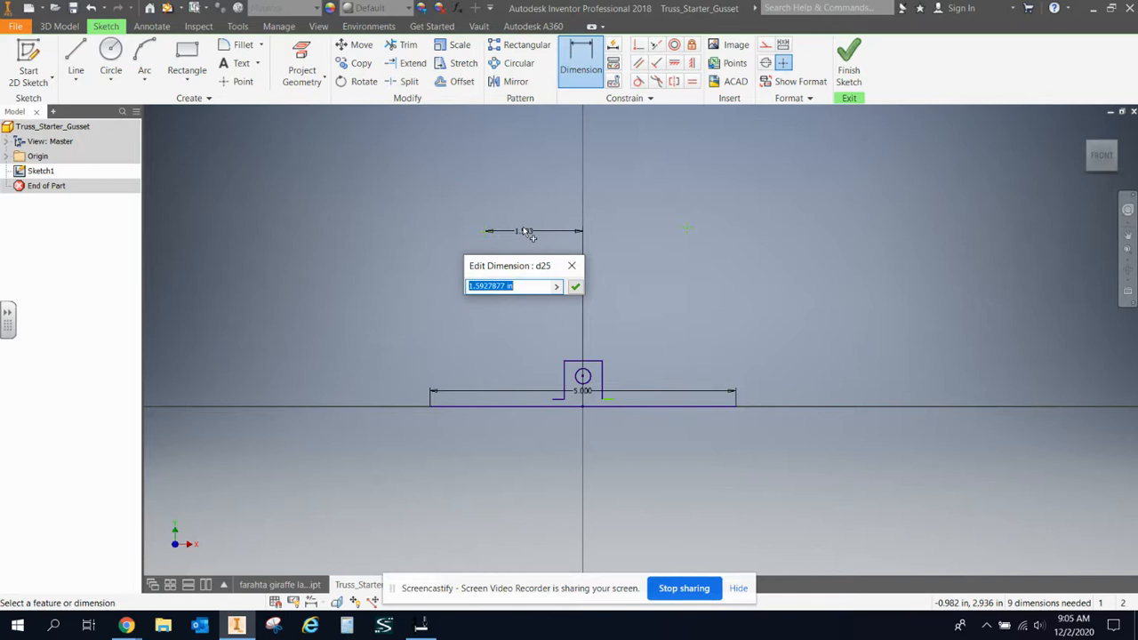
text(1.25)
key(Return)
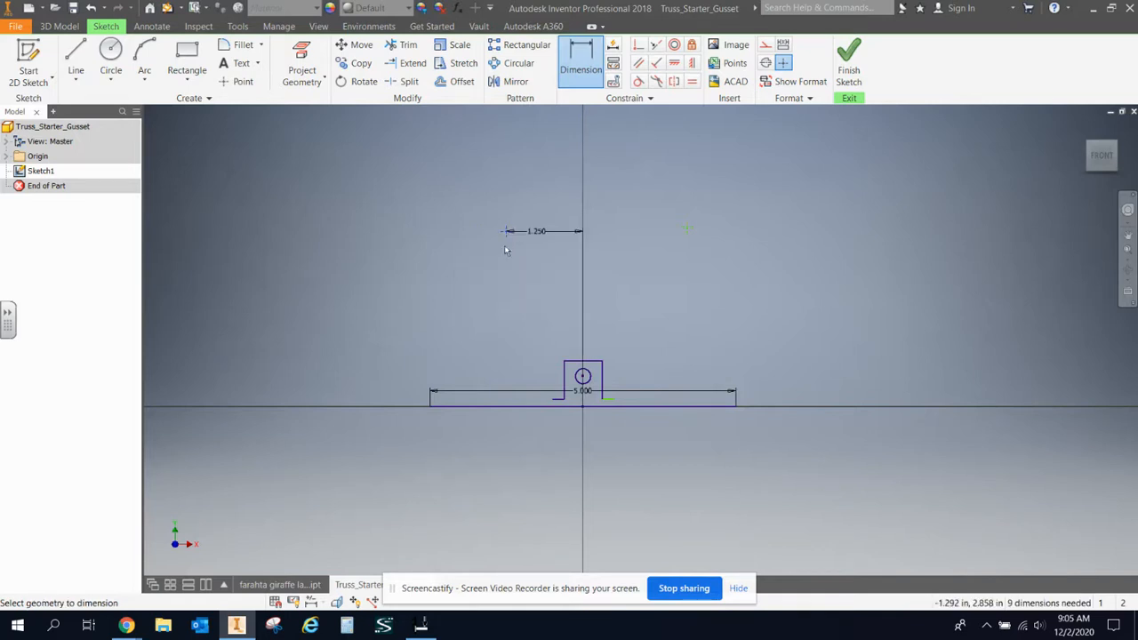
click(527, 405)
click(374, 322)
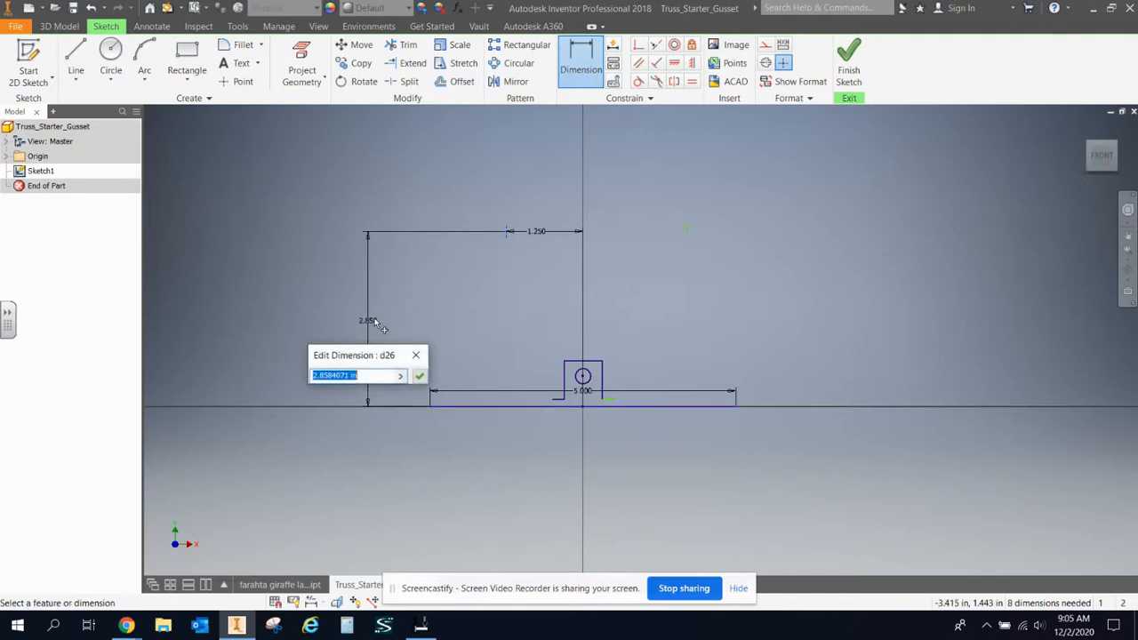
text(3)
key(Return)
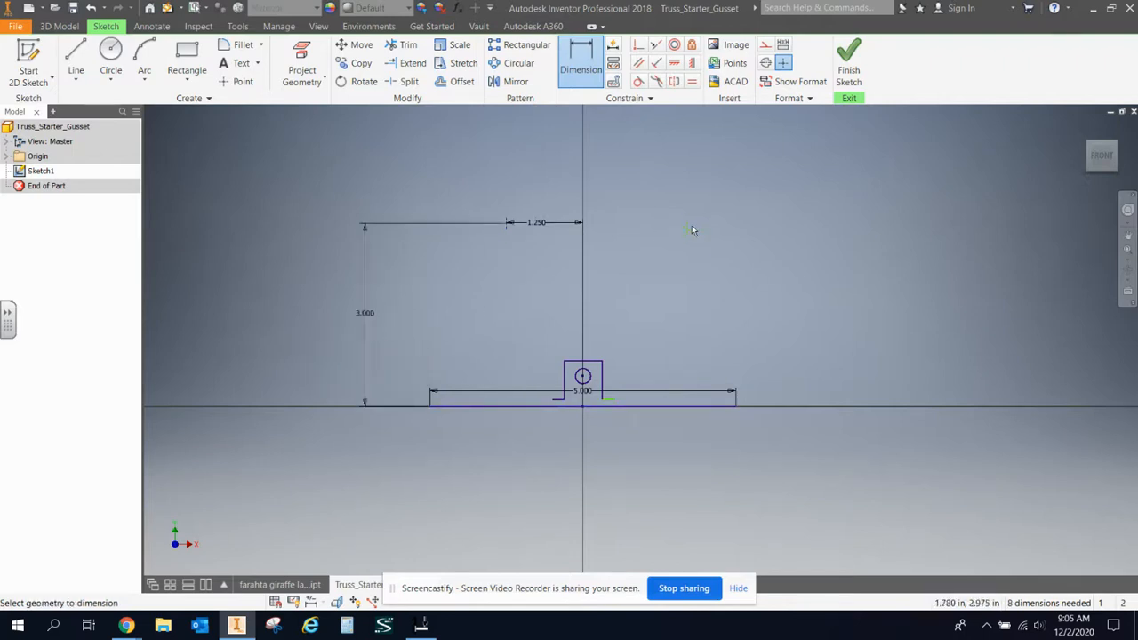
Dimension the right sketch point 3 in above the base line and 1.25 in from the vertical centre axis
click(691, 405)
click(781, 313)
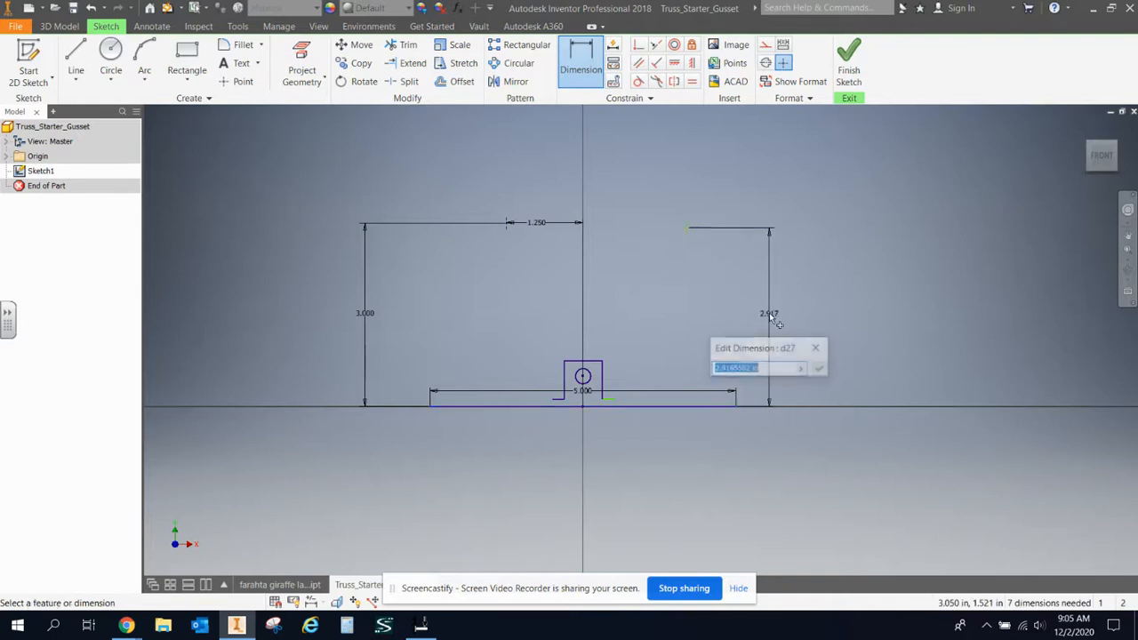
text(3)
key(Return)
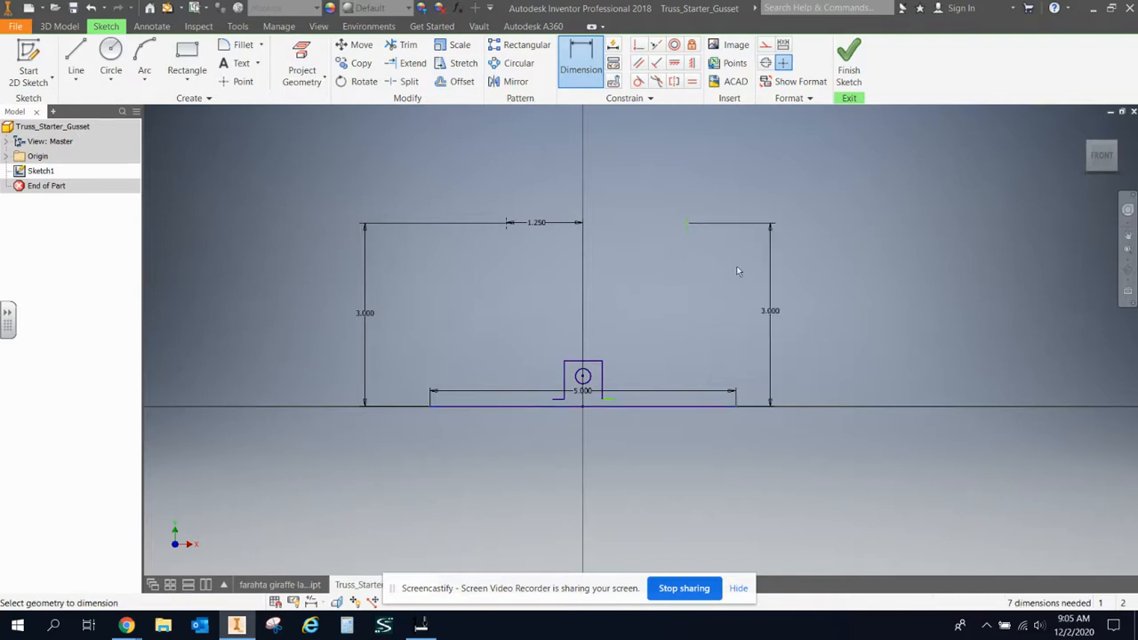
click(684, 226)
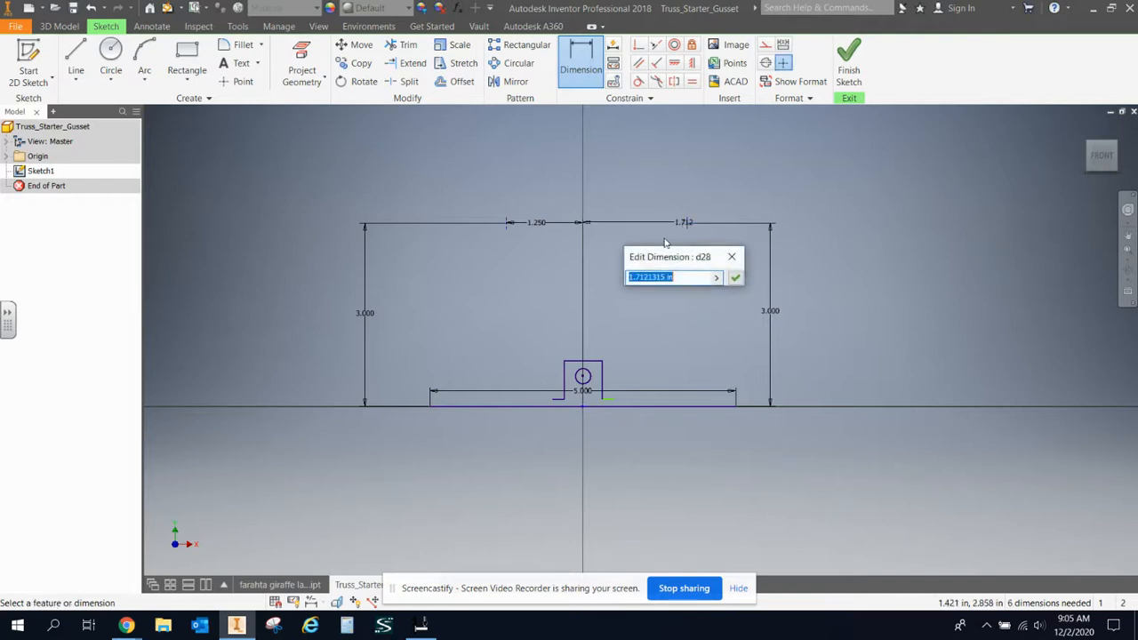
text(1.25)
key(Return)
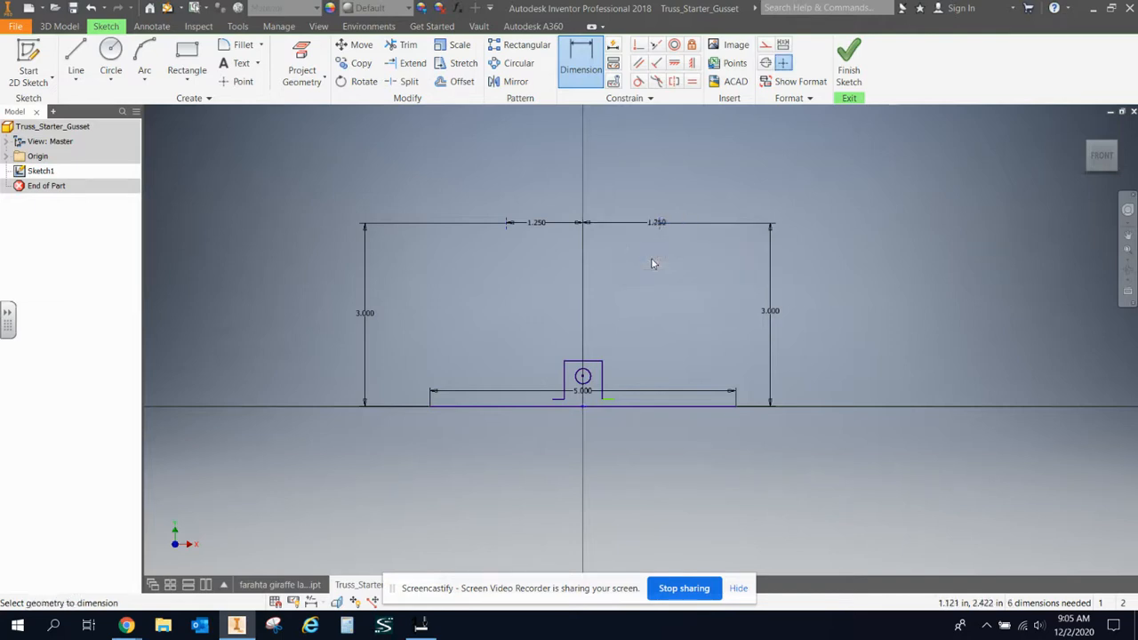
Draw the truss outline from the base line's left end through both upper joints to its right end
click(76, 57)
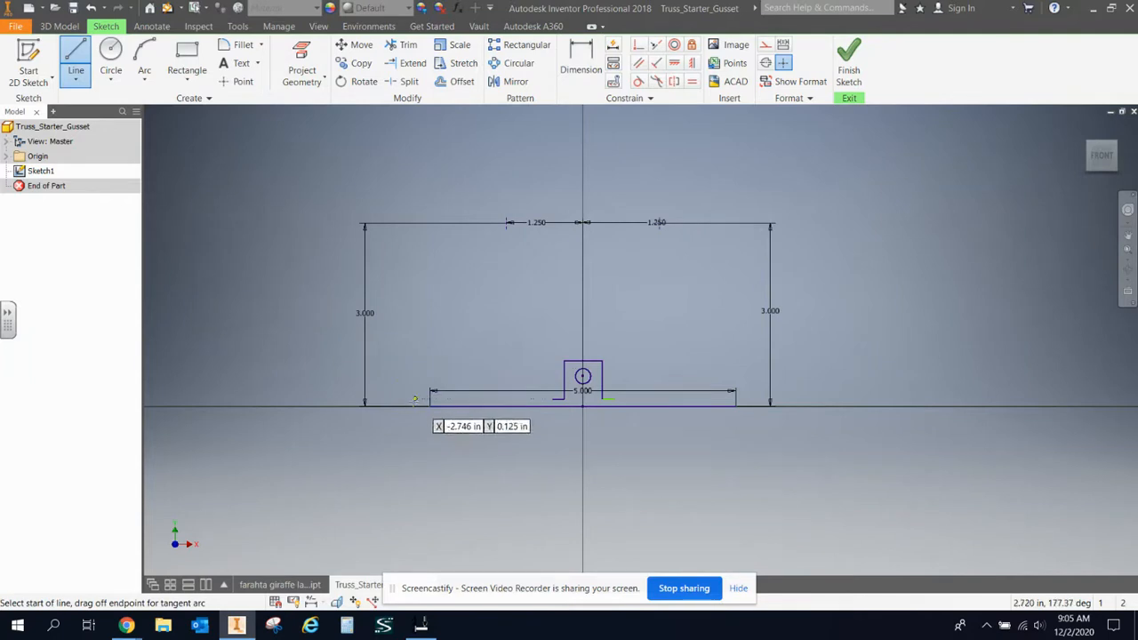
click(431, 405)
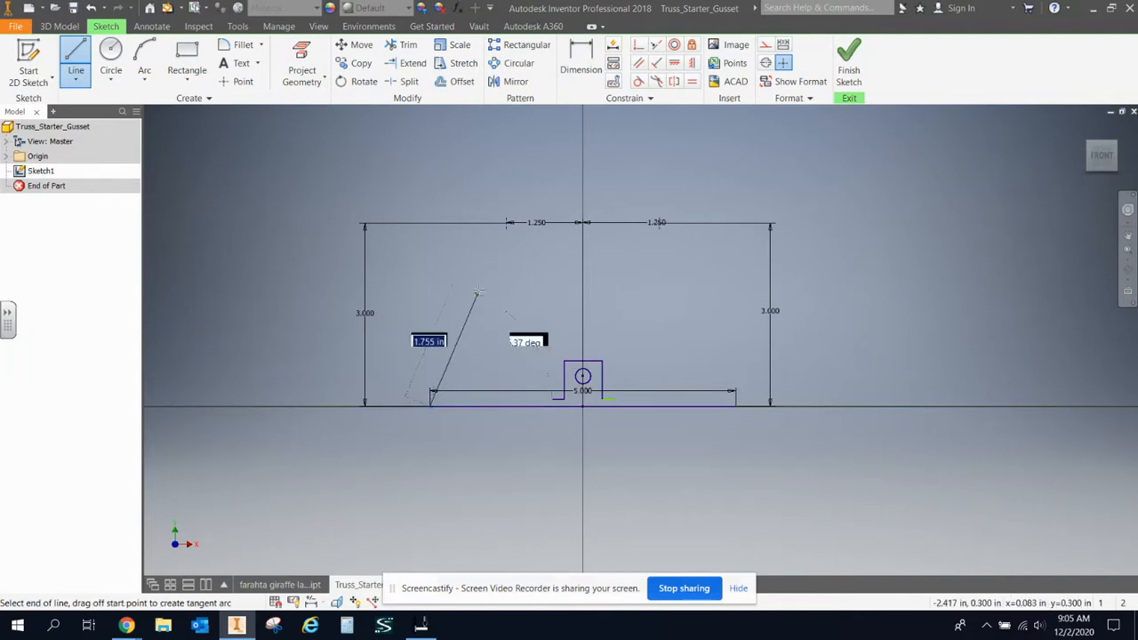
click(506, 222)
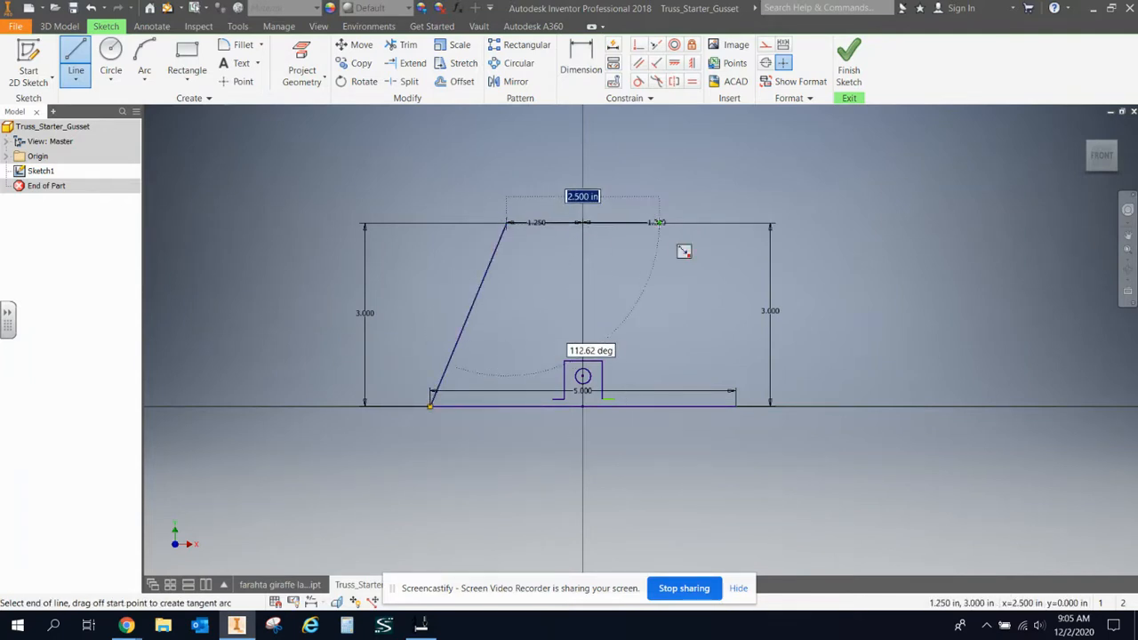
click(658, 222)
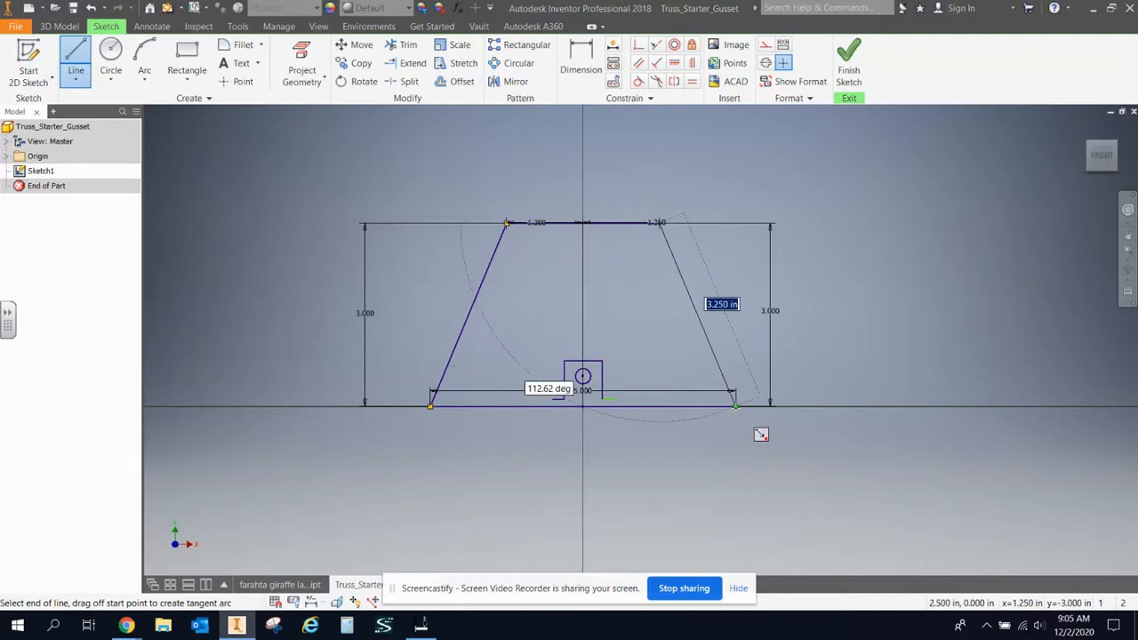
click(735, 405)
Check the truss layout in the Truss Analysis Module and draw inner diagonals from both upper joints to the centre axis about 0.125 in above the base
scroll(595, 382, up, 5)
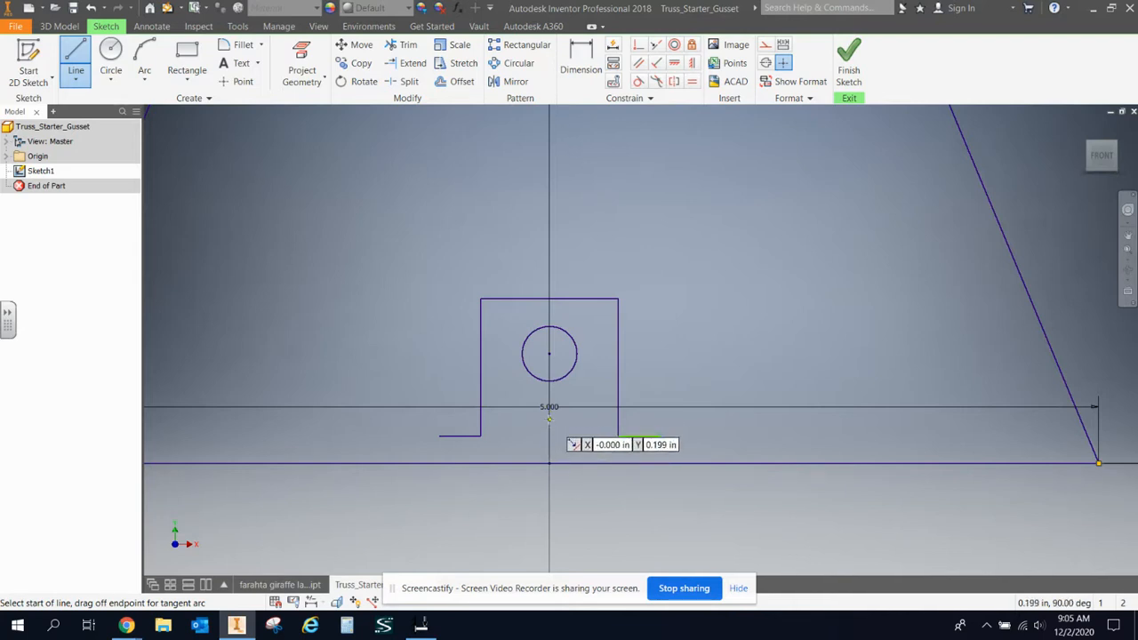
scroll(552, 408, down, 4)
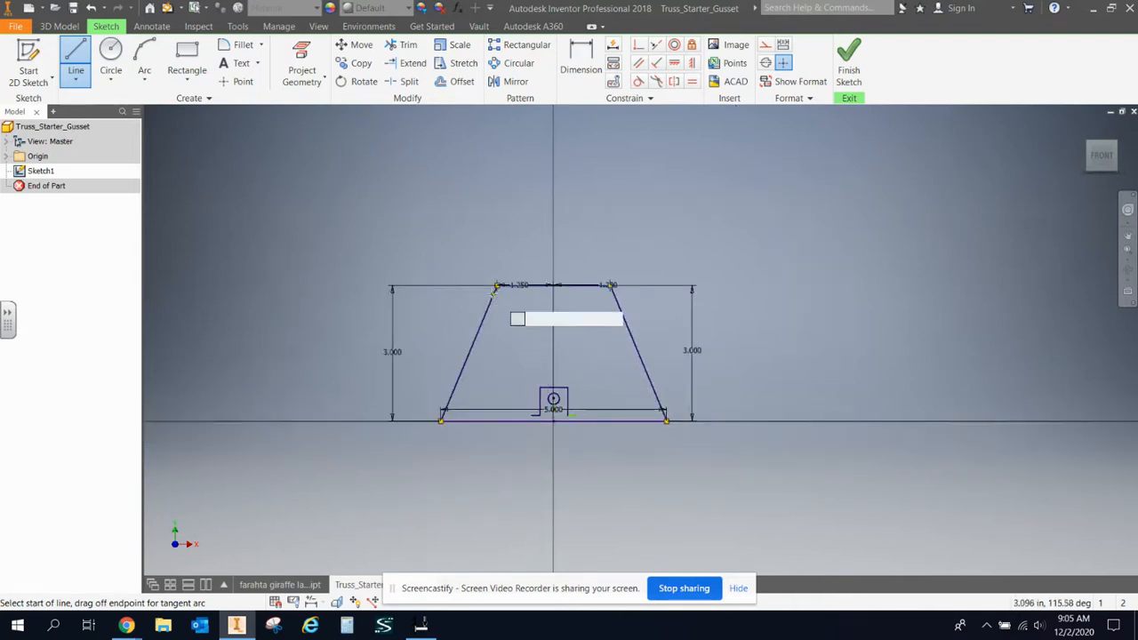
click(421, 626)
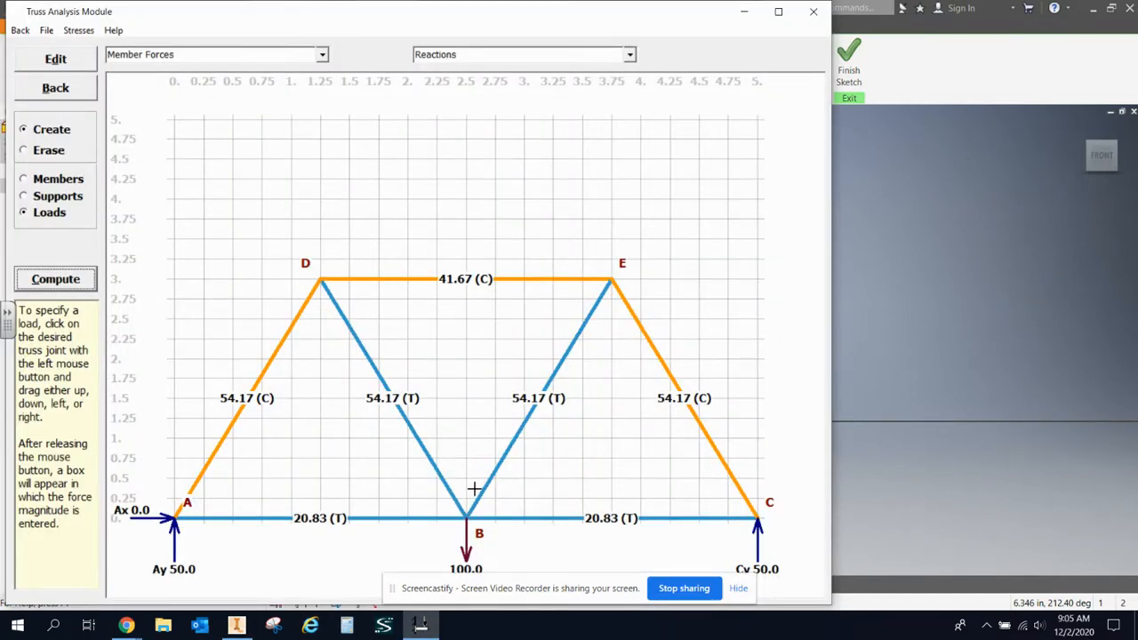
click(744, 12)
scroll(555, 405, down, 3)
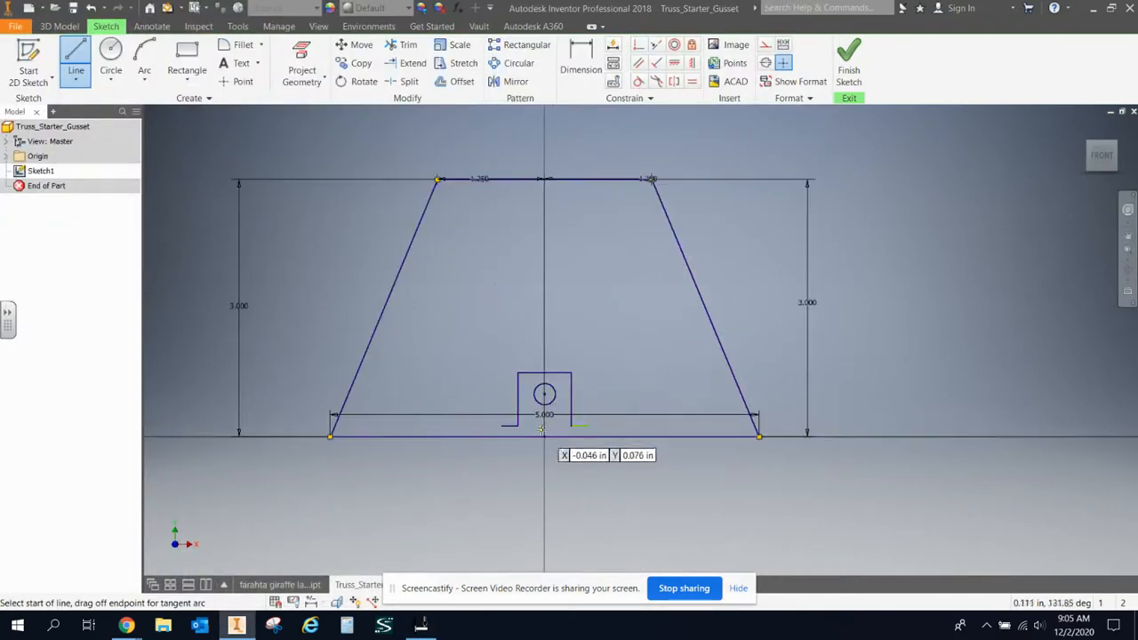
click(438, 181)
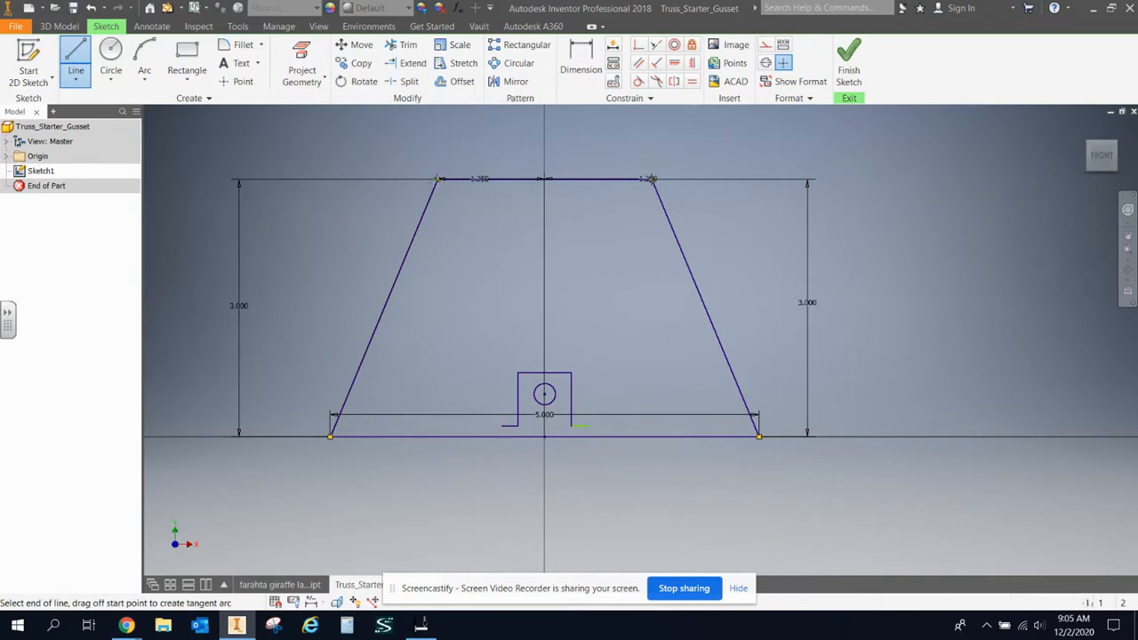
click(544, 425)
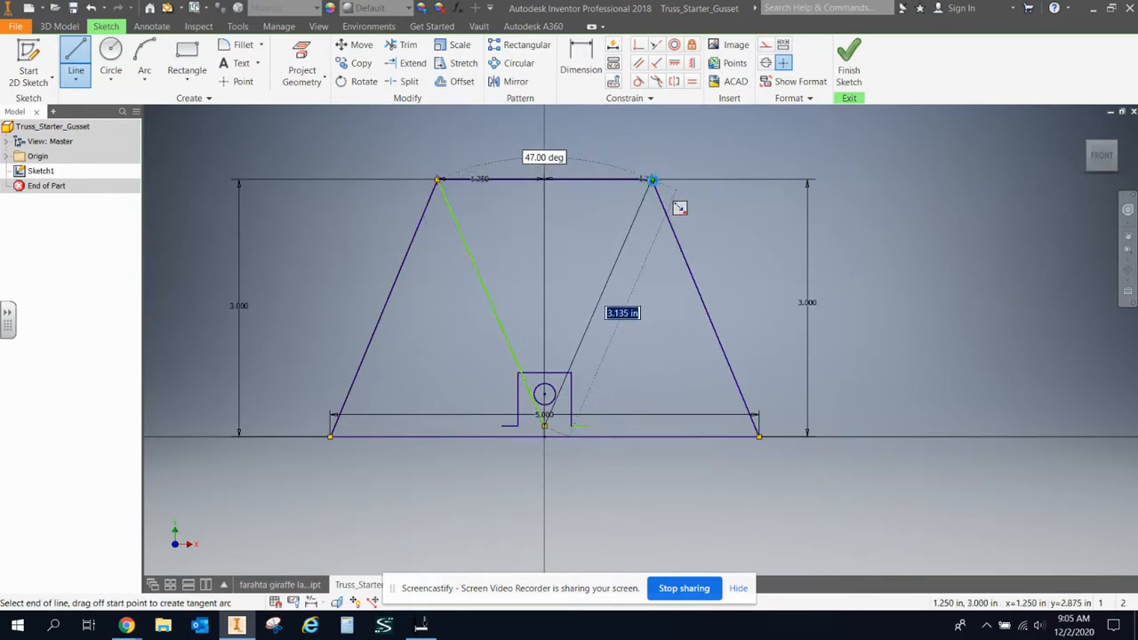
click(652, 180)
right_click(593, 238)
click(630, 237)
Dimension the base line's right end 2.5 in from the vertical centre axis
scroll(578, 411, up, 5)
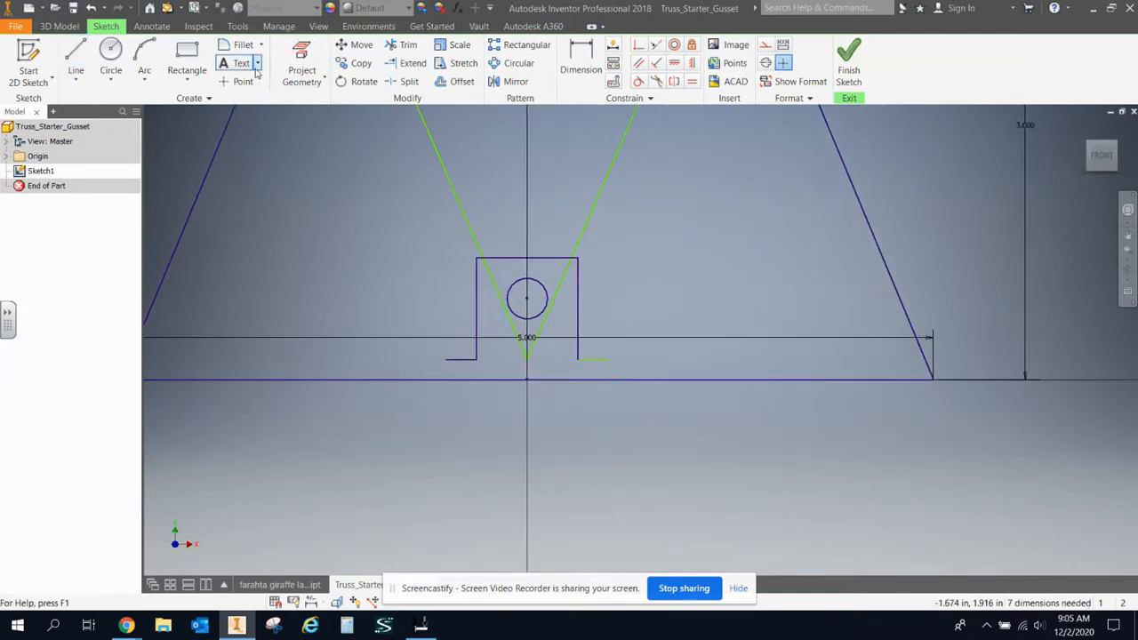
click(580, 62)
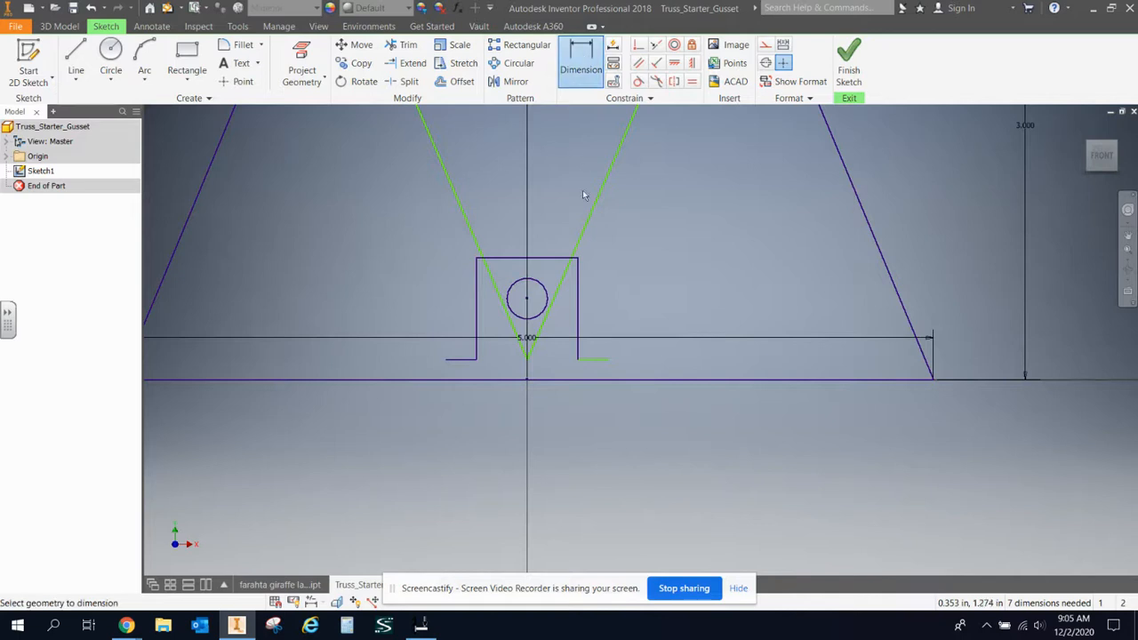
click(929, 379)
click(765, 451)
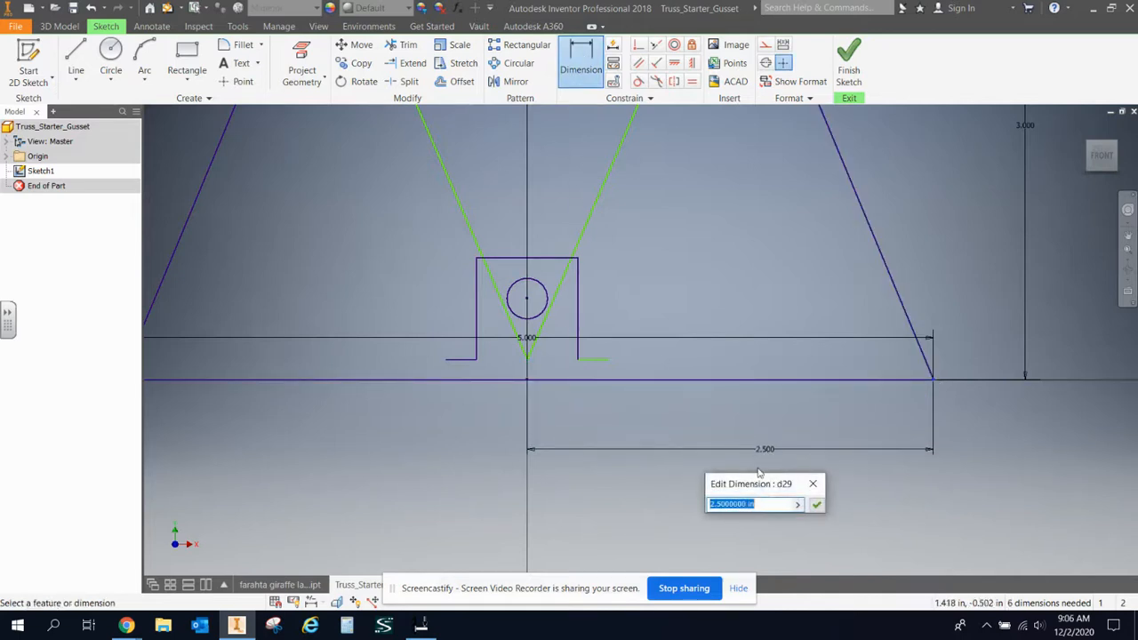
click(816, 505)
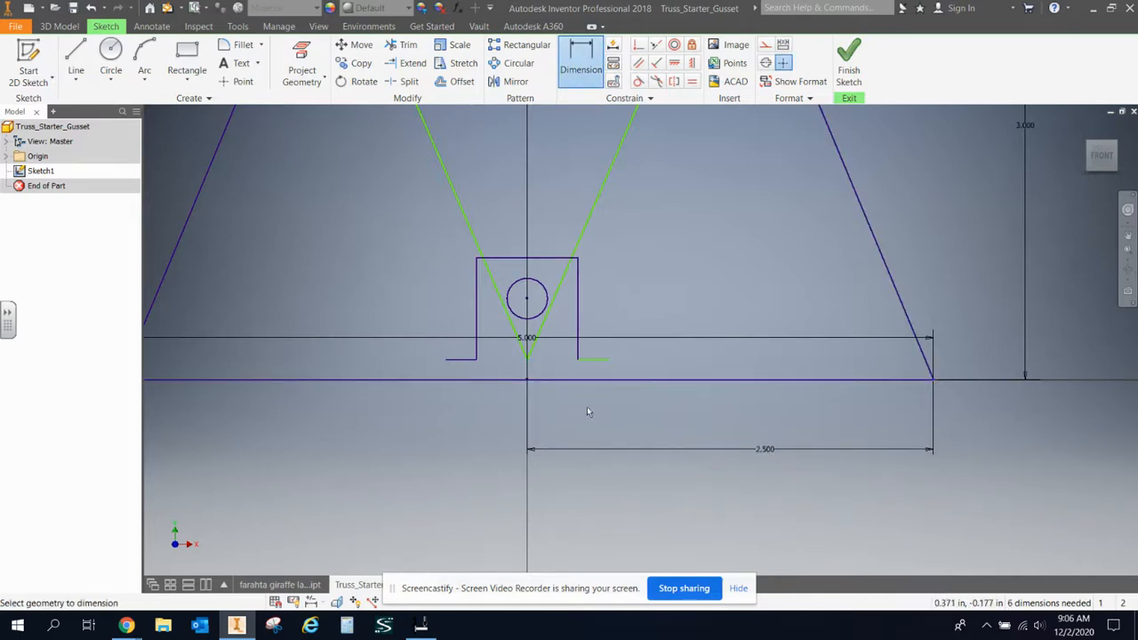
Dimension the lower vertex of the inner diagonals 0.125 in above the base line
click(549, 366)
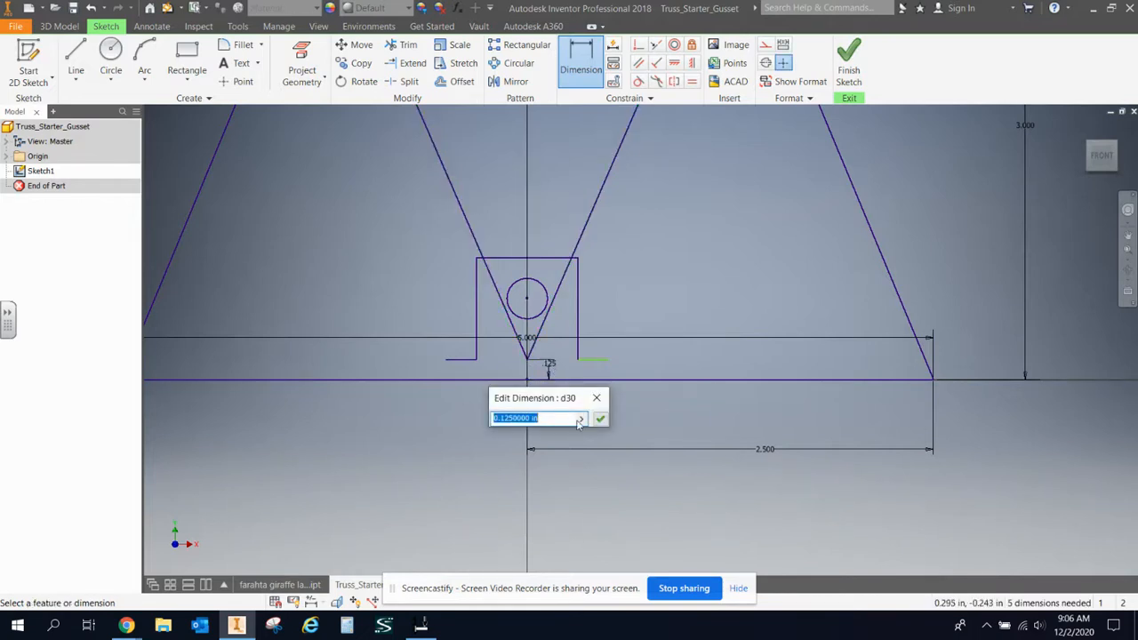
click(597, 418)
scroll(600, 347, up, 3)
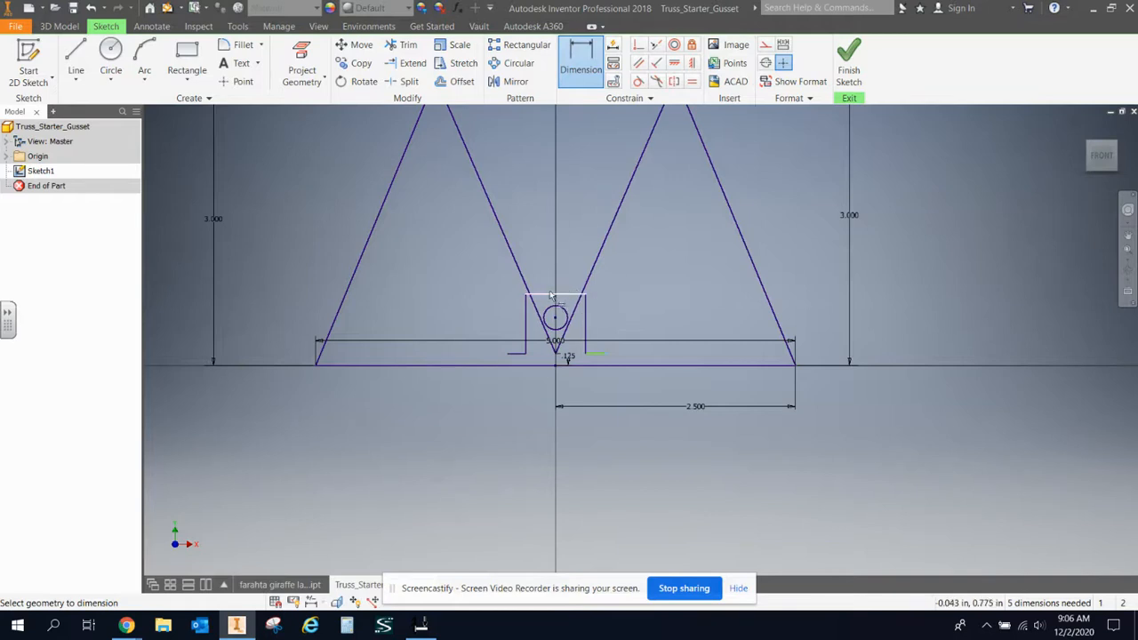
scroll(506, 306, up, 2)
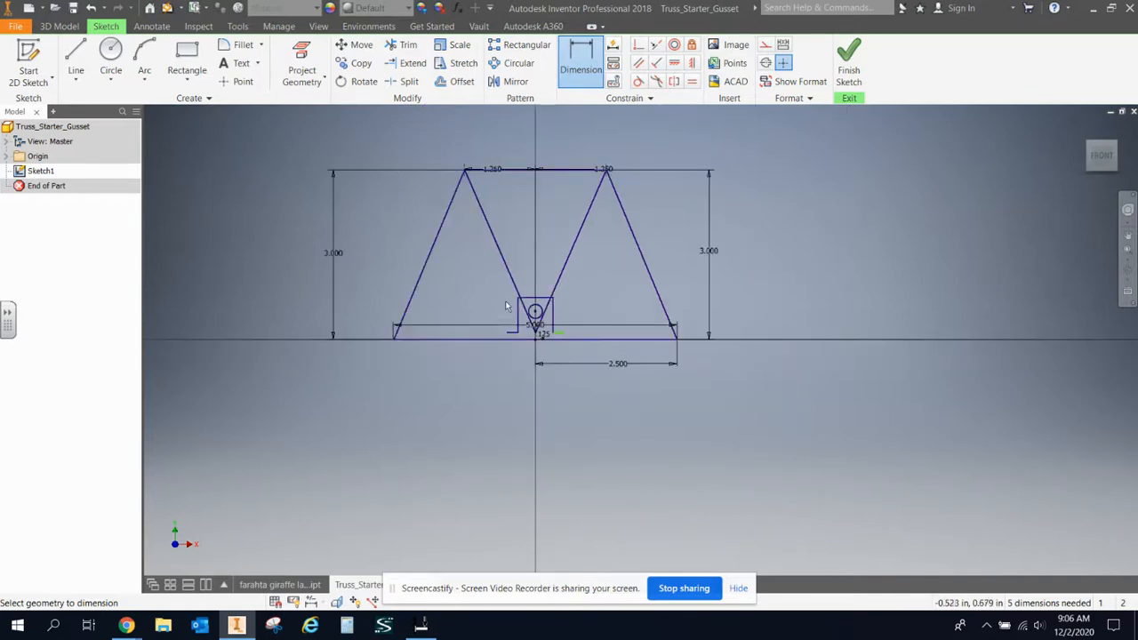
middle_drag(479, 243, 482, 269)
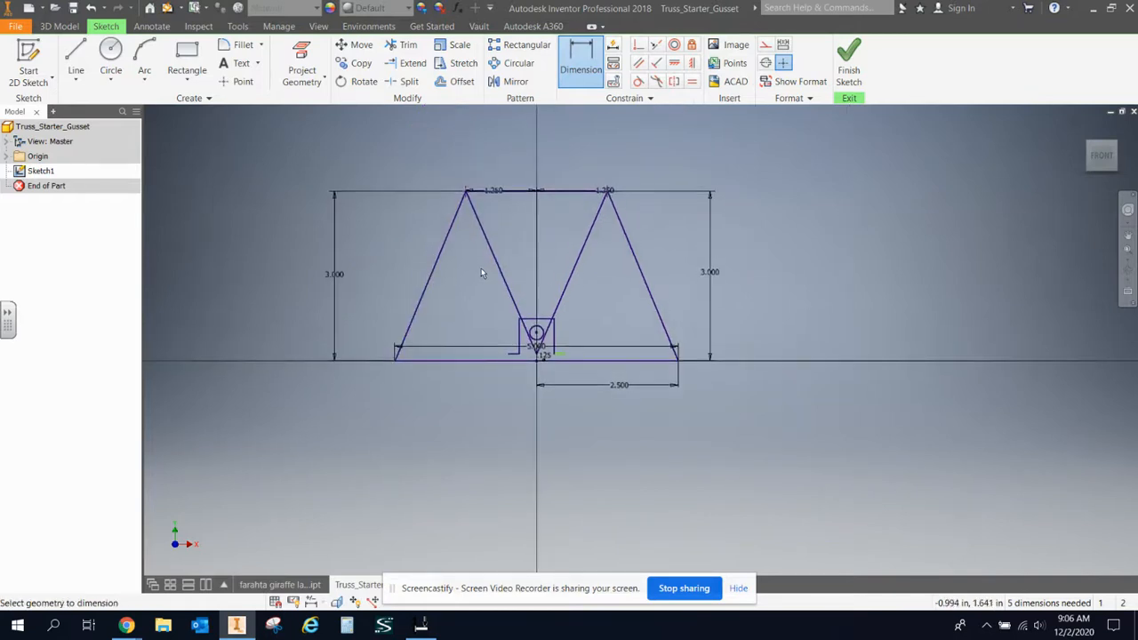
Draw a horizontal line from the bracket's left foot, ending about 2.27 in left of the vertical centre axis
click(75, 61)
click(507, 354)
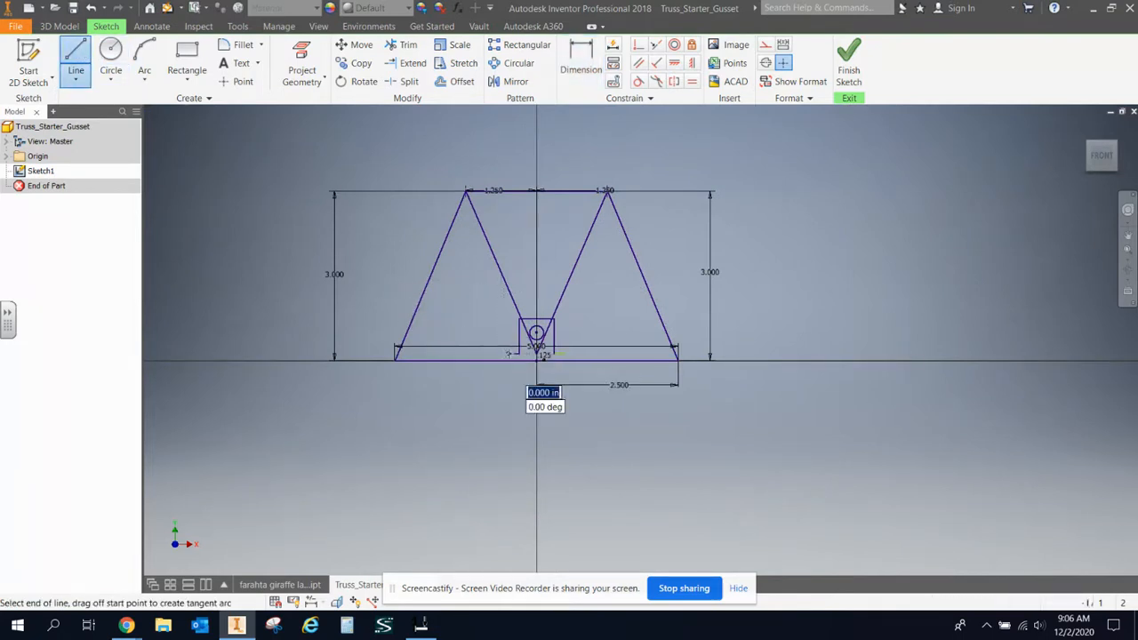
right_click(410, 354)
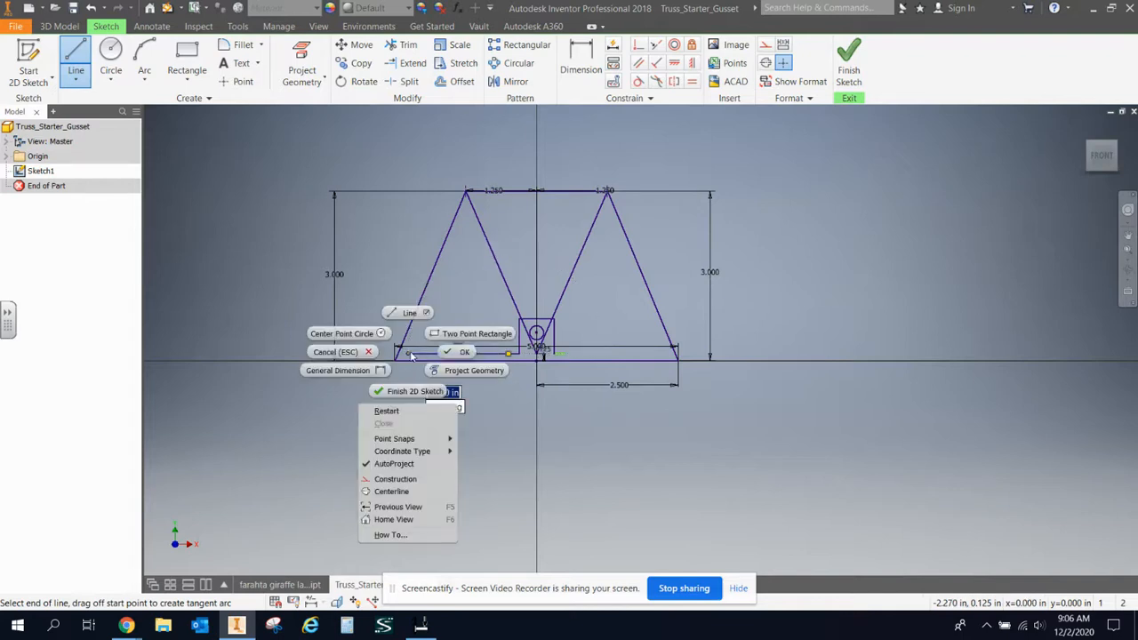
click(457, 352)
scroll(443, 266, down, 3)
middle_drag(445, 266, 430, 168)
scroll(430, 168, up, 5)
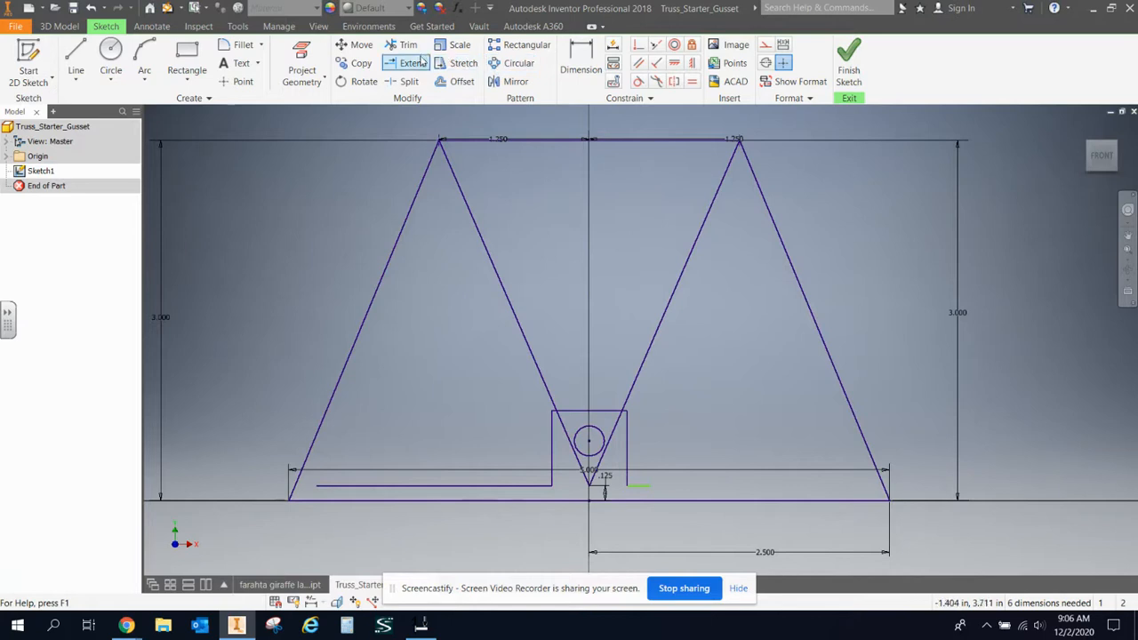
Try to offset the truss's outer sides and base line inward freehand, and undo the offset
click(460, 81)
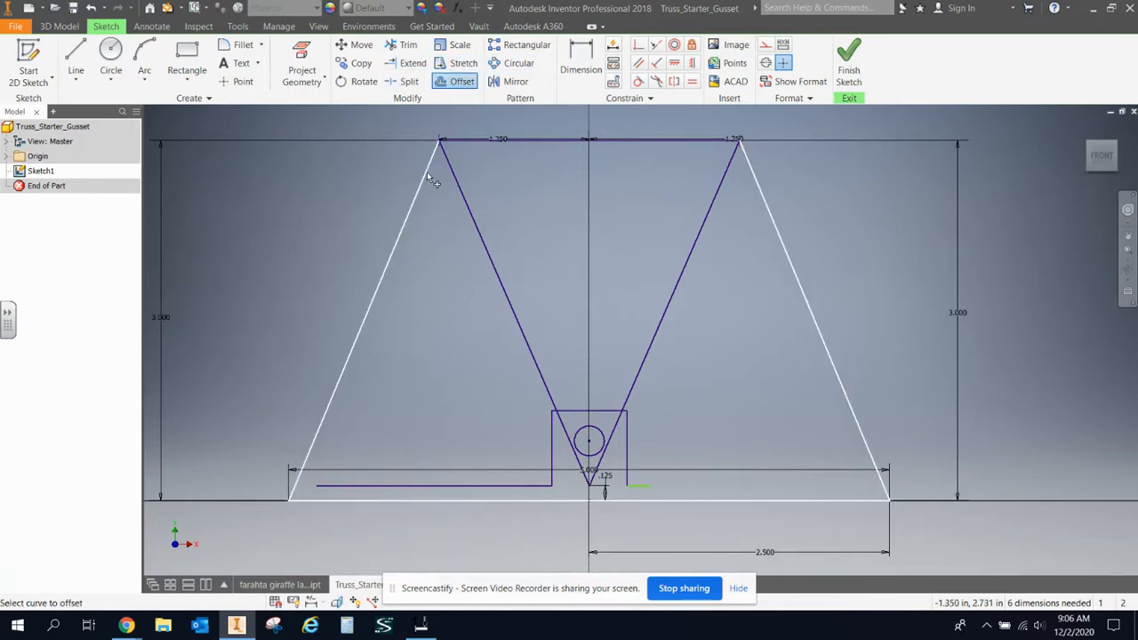
click(428, 177)
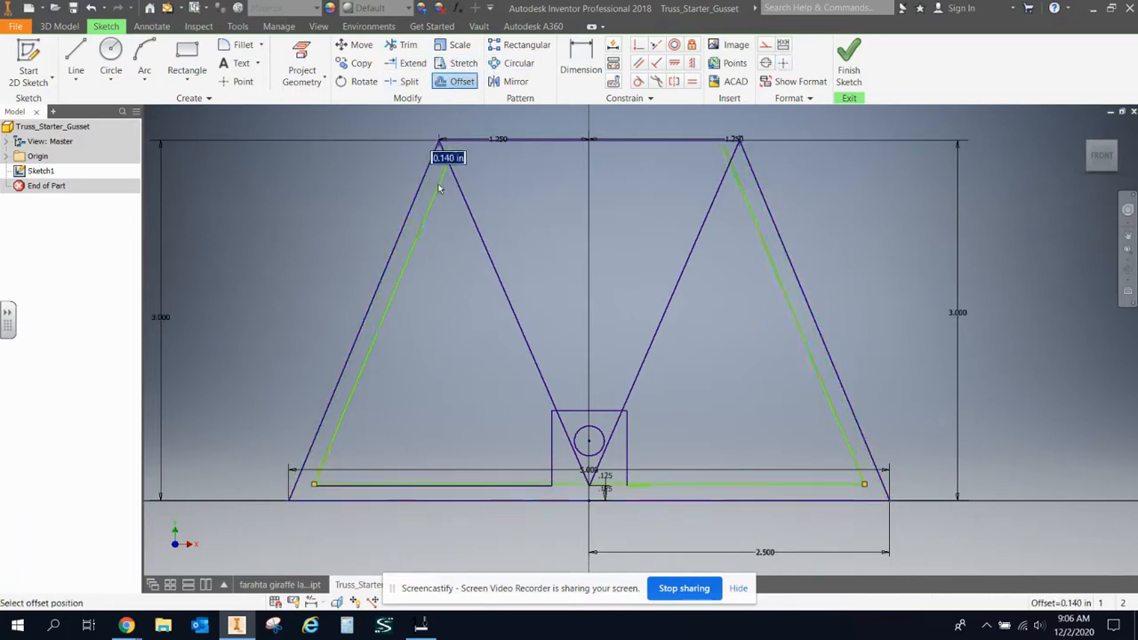
click(435, 185)
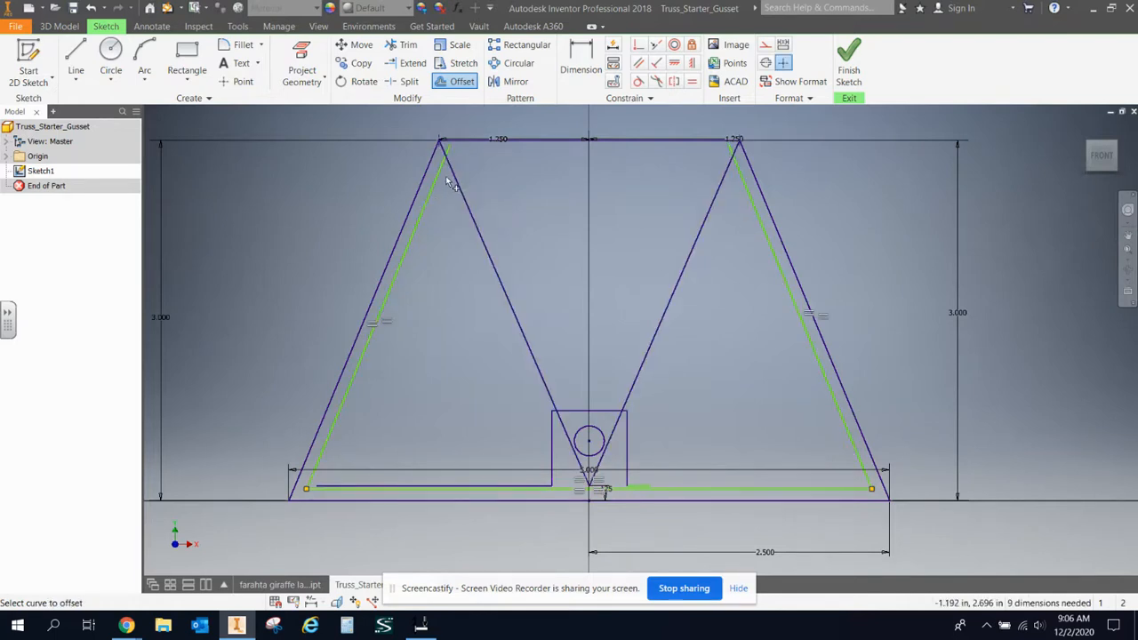
key(ctrl+z)
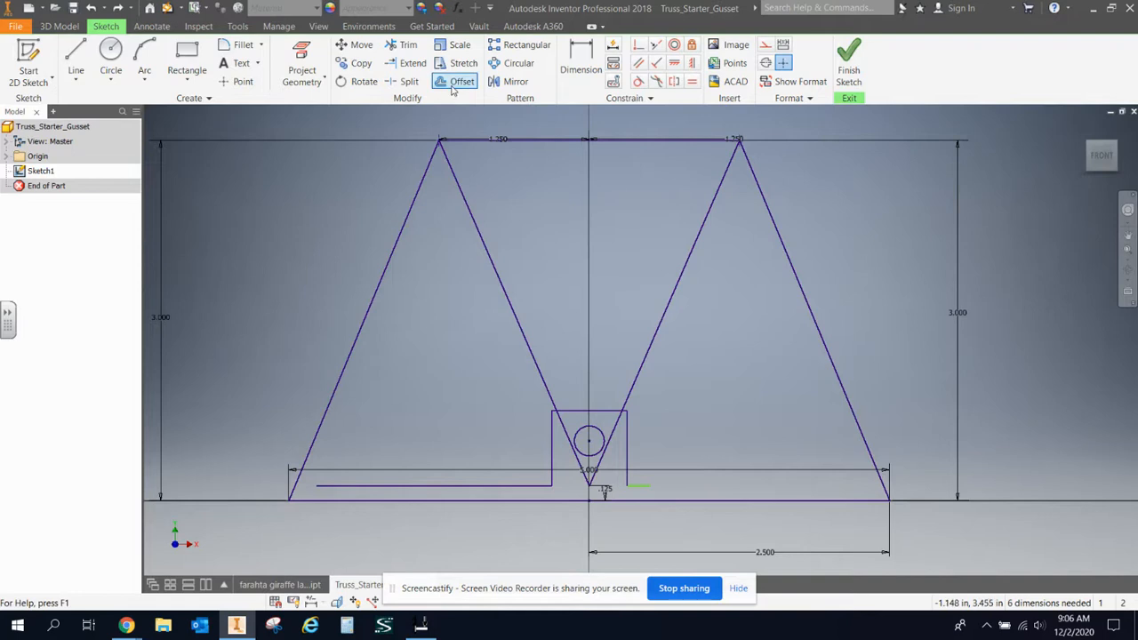
Delete the long horizontal line extending left from the bracket's left foot
right_click(421, 488)
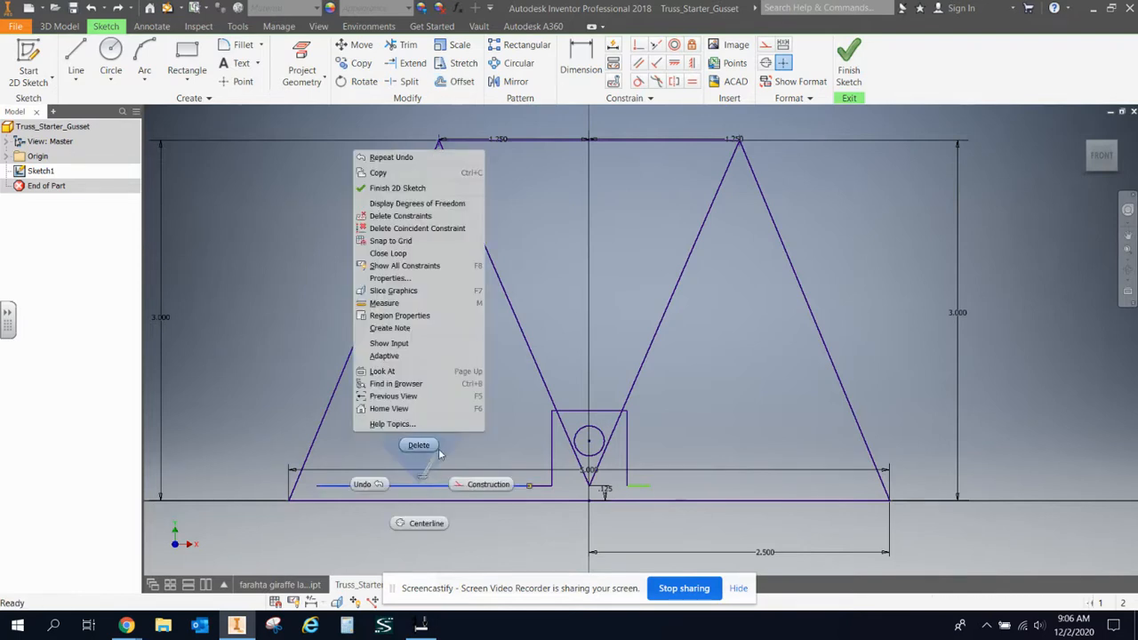
key(Escape)
key(Delete)
Offset the truss's outer sides and base line 0.125 in inward
click(455, 81)
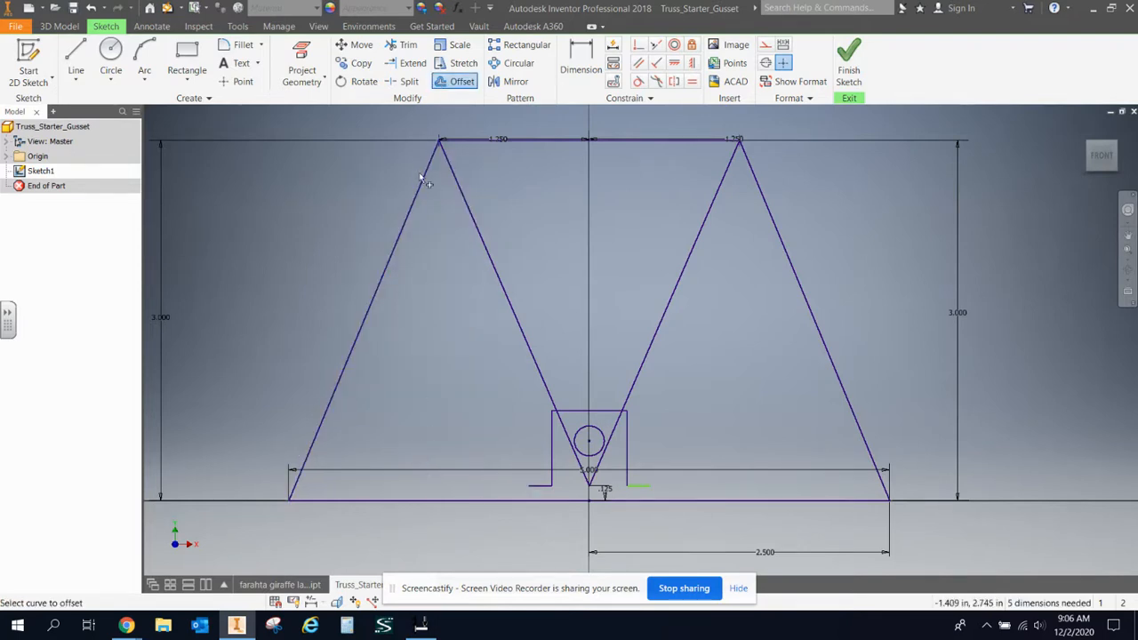
click(413, 202)
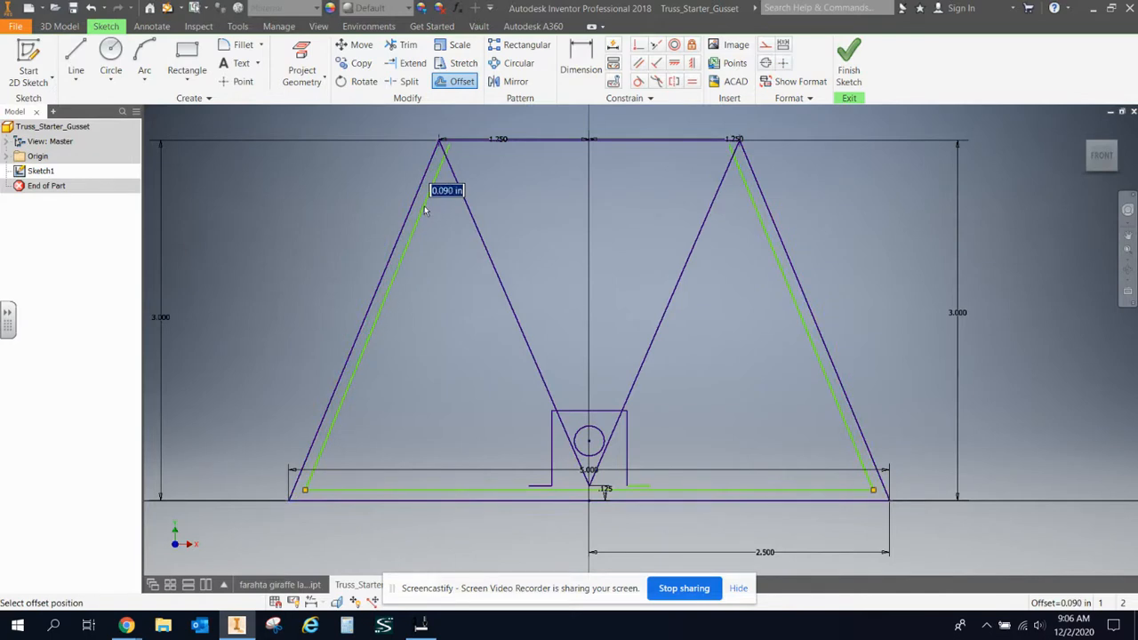
text(.125)
key(Return)
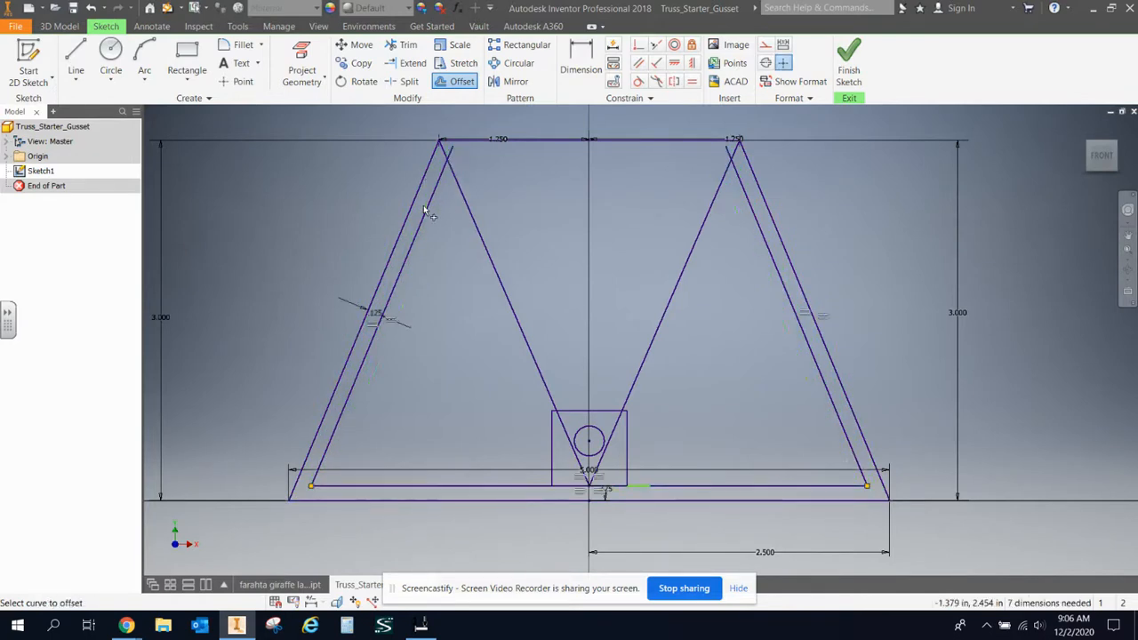
Offset the truss's top line 0.125 in downward
click(522, 141)
text(.)
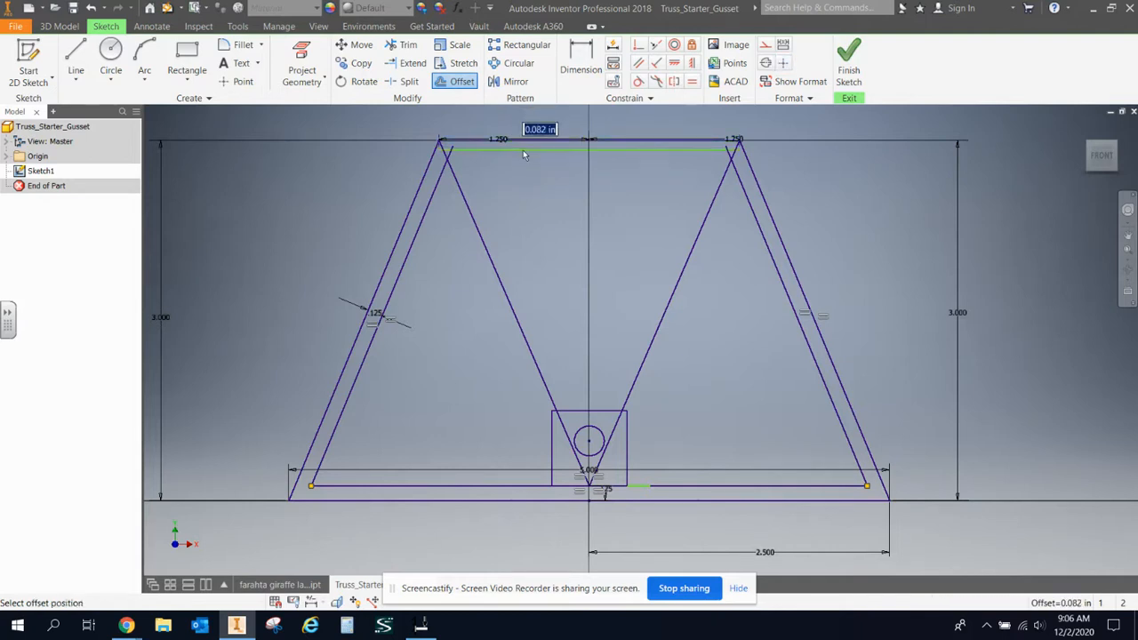
text(125)
key(Return)
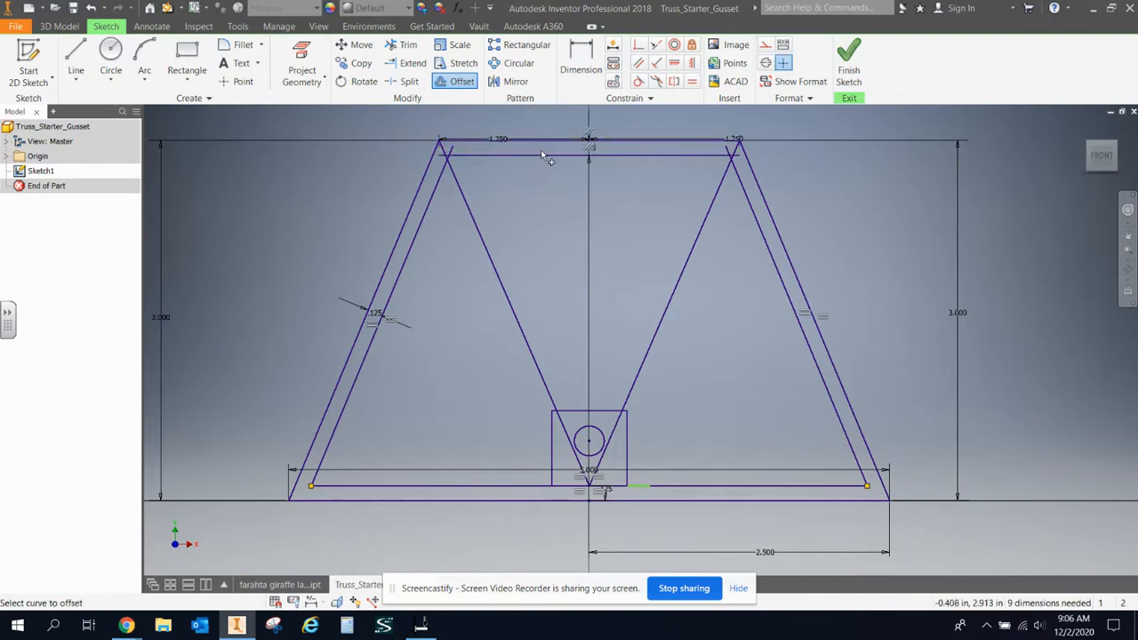
Offset the V formed by the inner diagonals 0.125 in upward, towards the top line
click(683, 260)
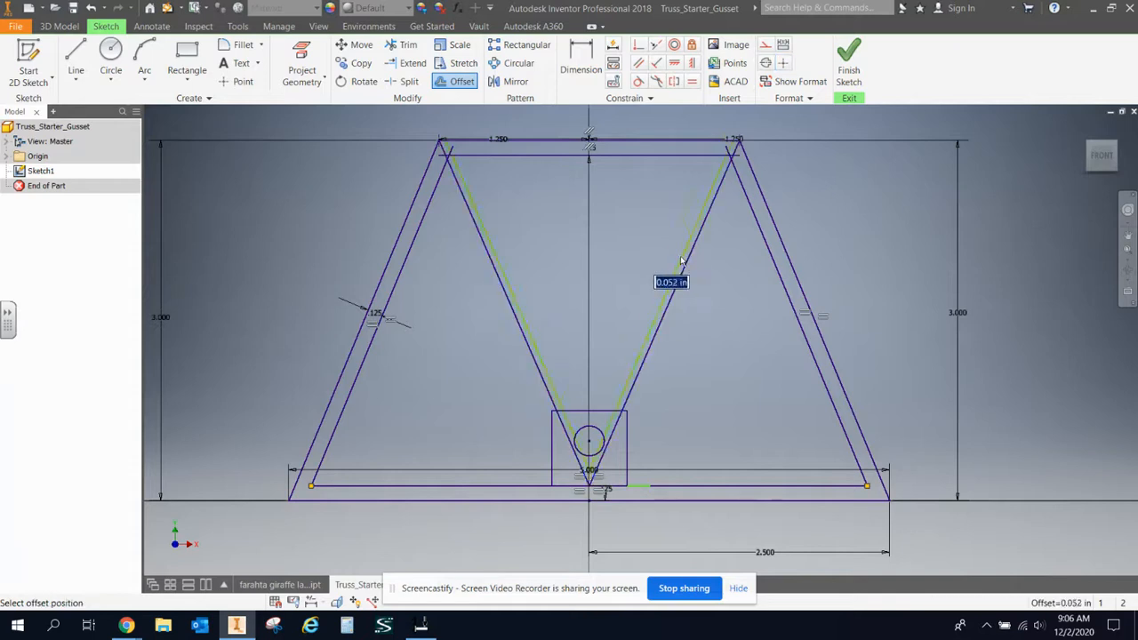
text(.125)
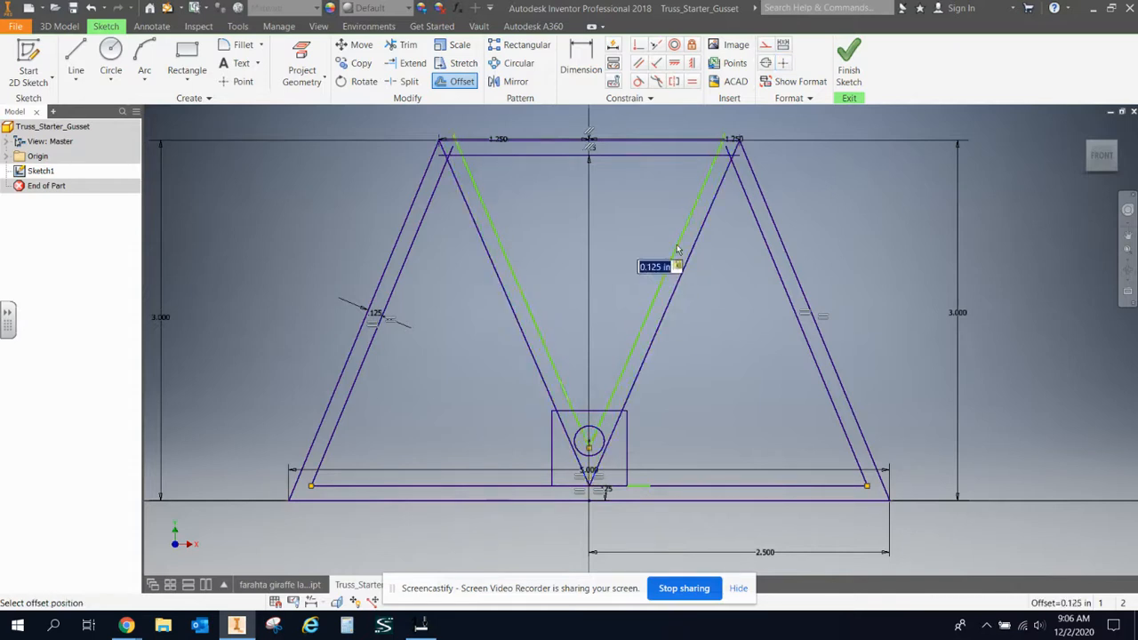
key(Return)
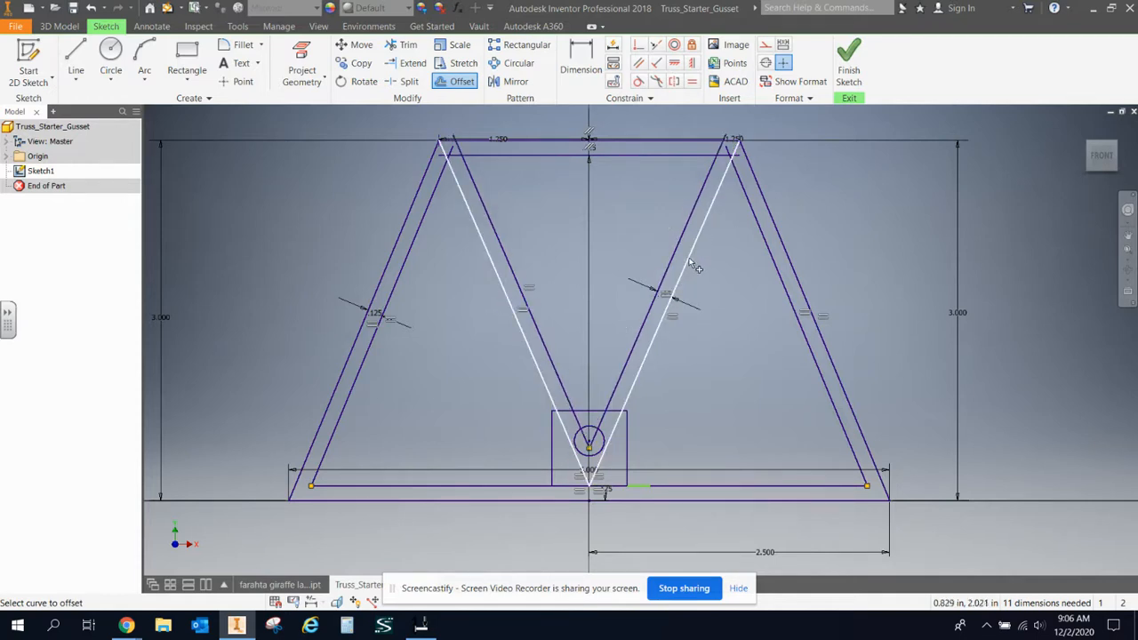
right_click(653, 294)
key(Escape)
key(Escape)
scroll(675, 305, up, 3)
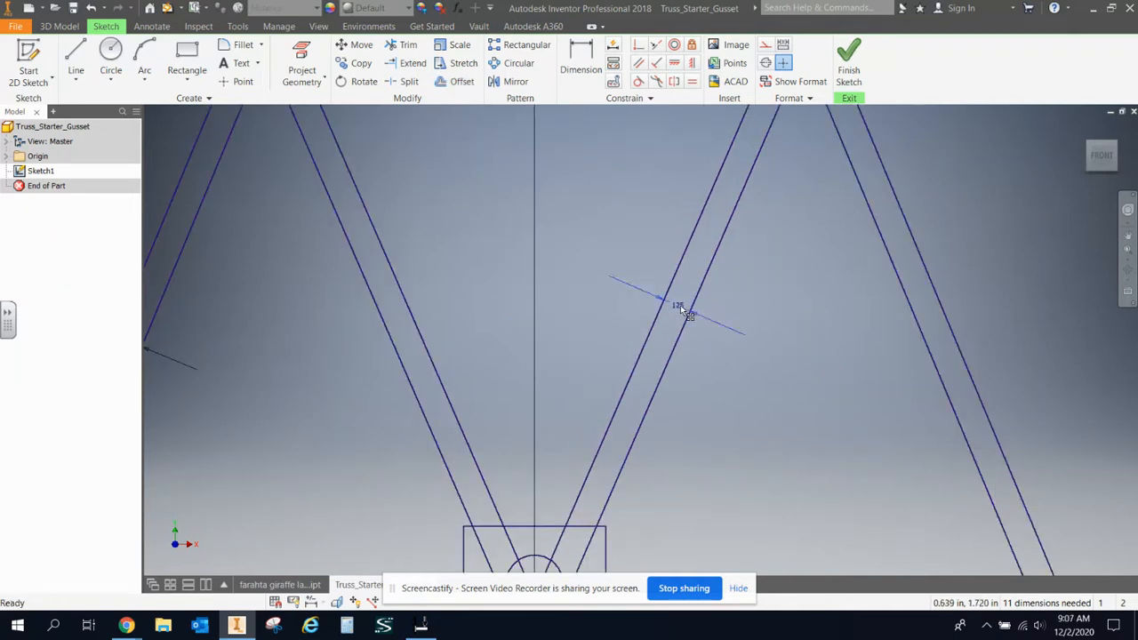
Set the inner V's existing offset to 0.063 in and offset the original V by .125/2 in to its lower, outer side
double_click(679, 306)
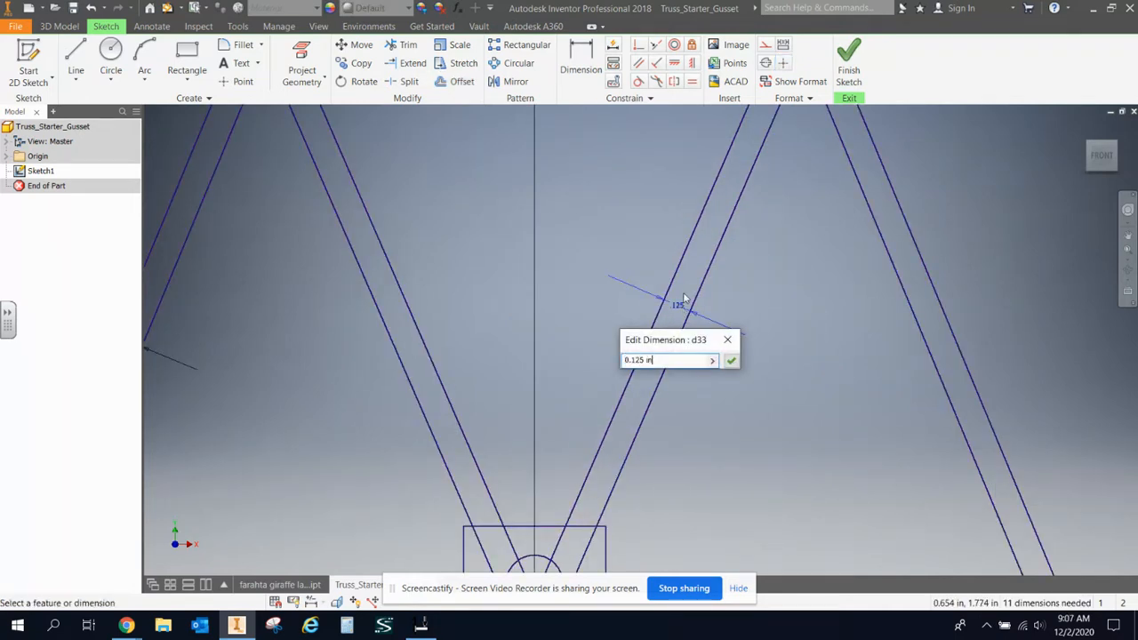
key(Return)
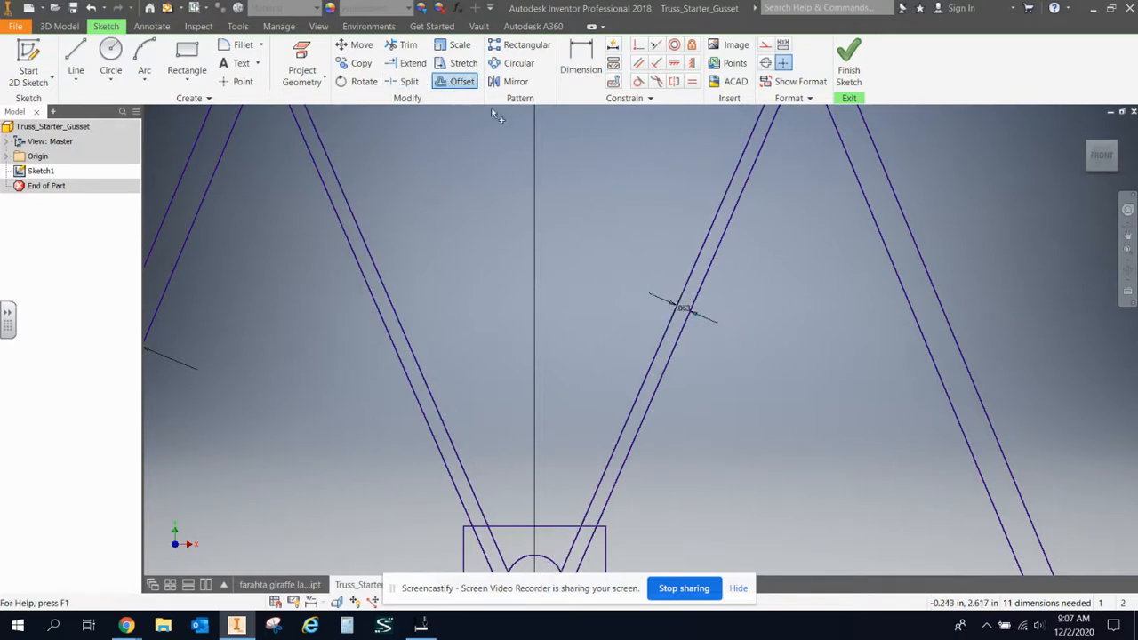
click(717, 283)
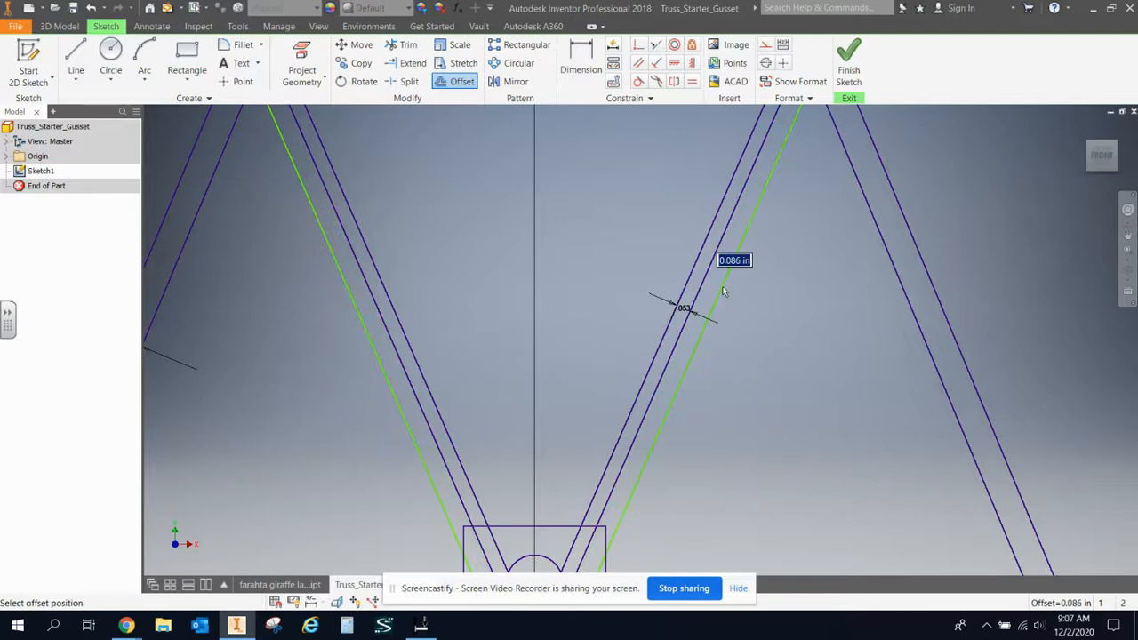
key(BackSpace)
text(.125/2)
key(Return)
scroll(758, 336, down, 2)
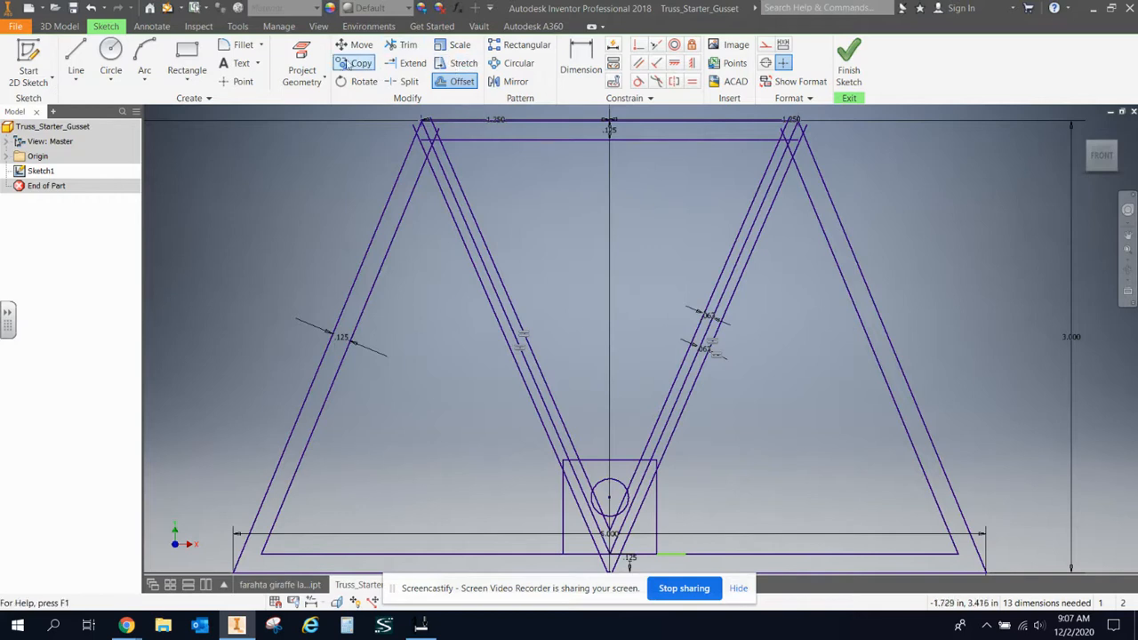
Delete the two original centre lines of the V, keeping the offset lines on either side
right_click(476, 248)
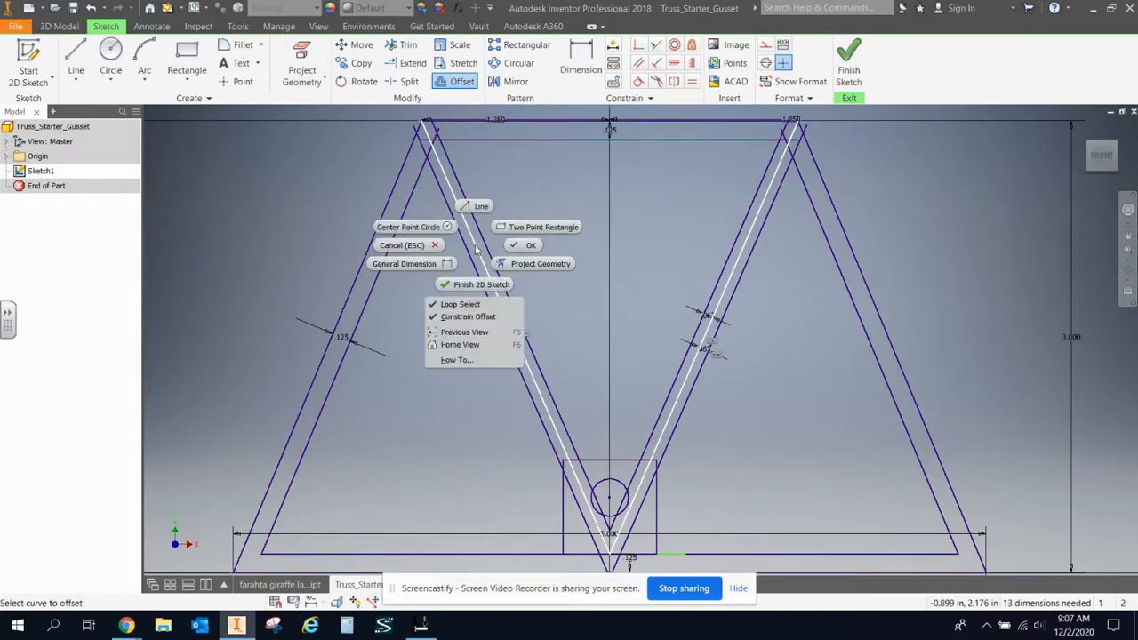
key(Escape)
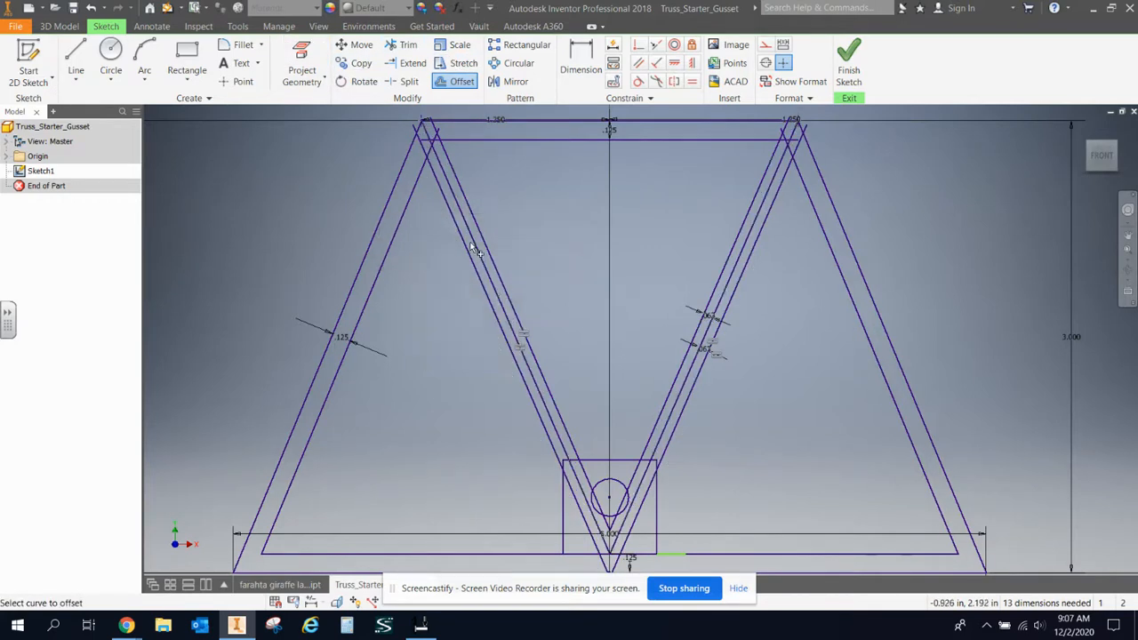
right_click(480, 248)
key(Escape)
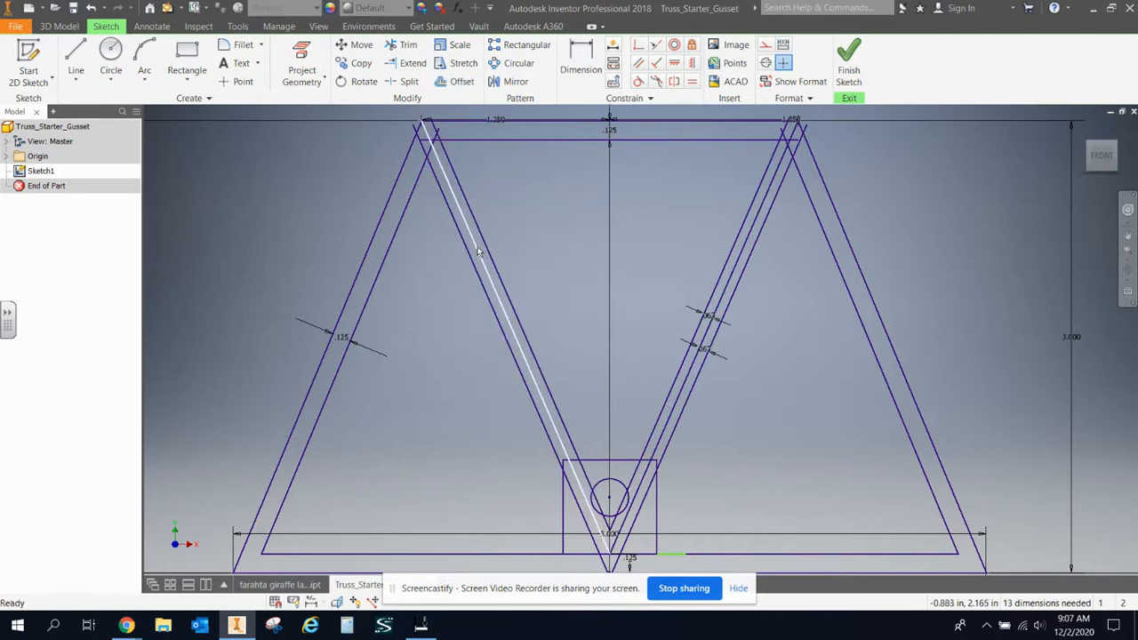
right_click(485, 245)
click(482, 211)
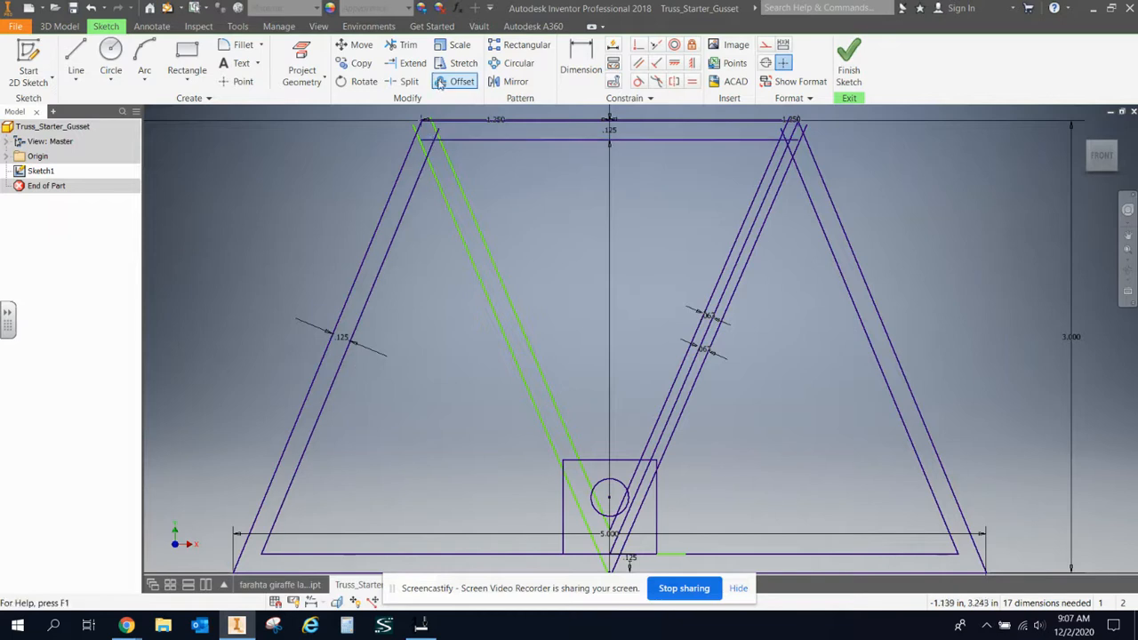
right_click(752, 237)
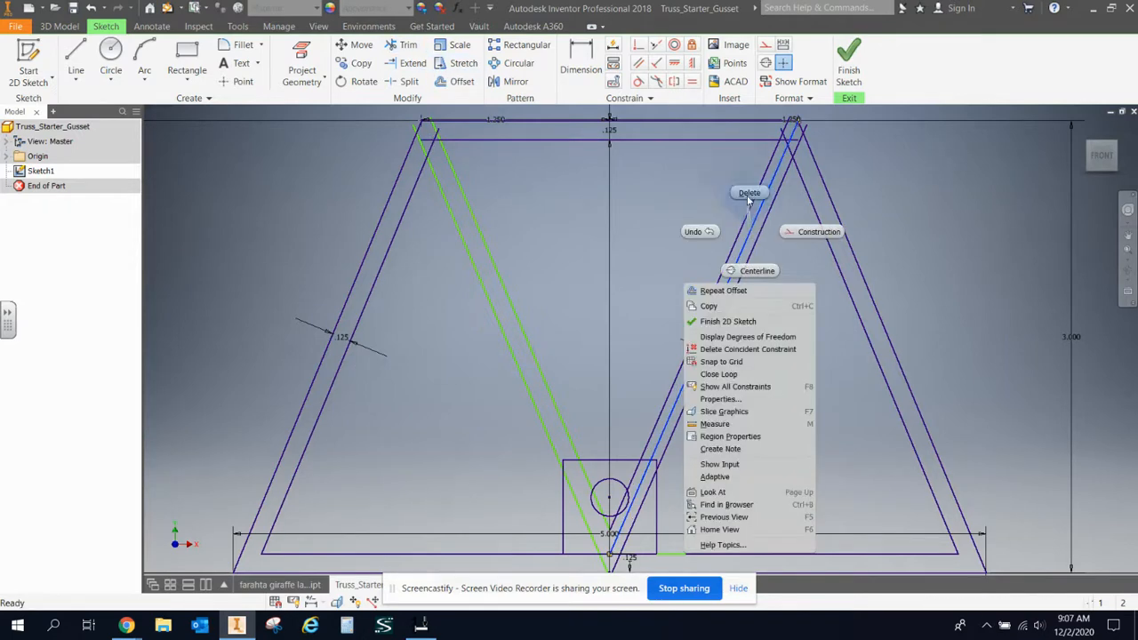
click(751, 195)
Trim the overlapping ends of the left diagonal, inner side line and inner top line at the truss's upper-left joint
click(401, 44)
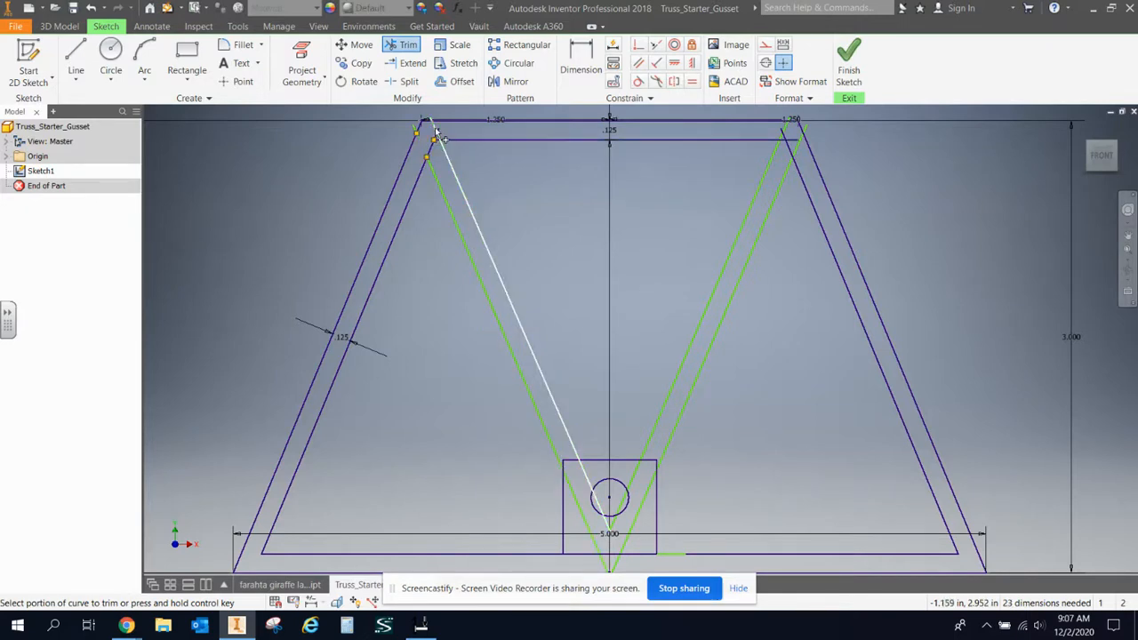
click(420, 133)
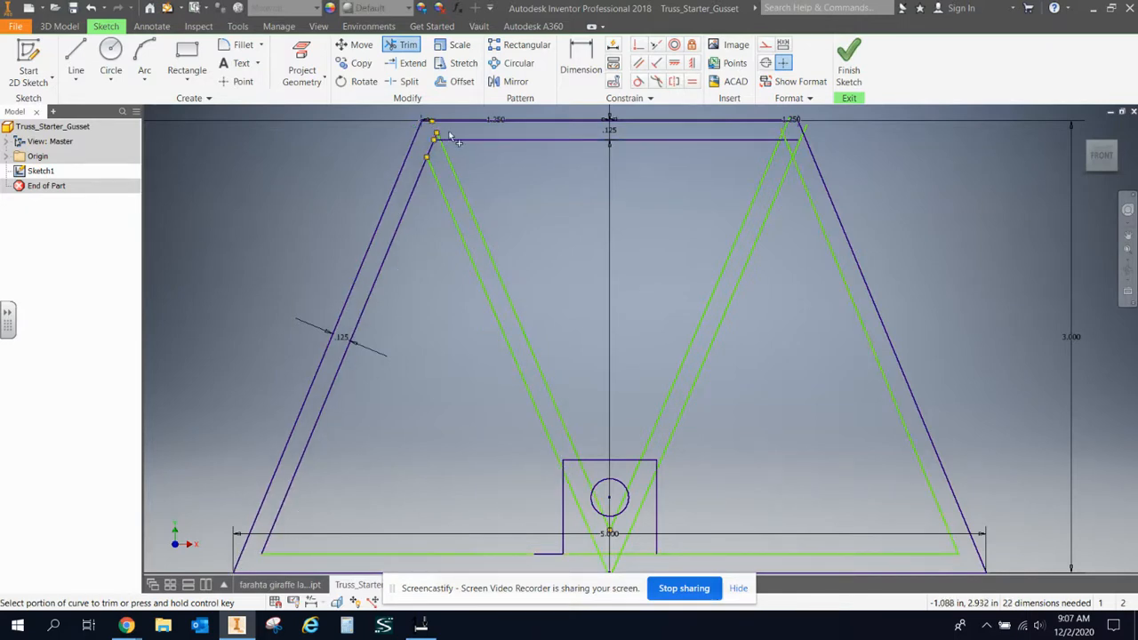
scroll(419, 133, up, 5)
scroll(421, 135, up, 5)
click(368, 147)
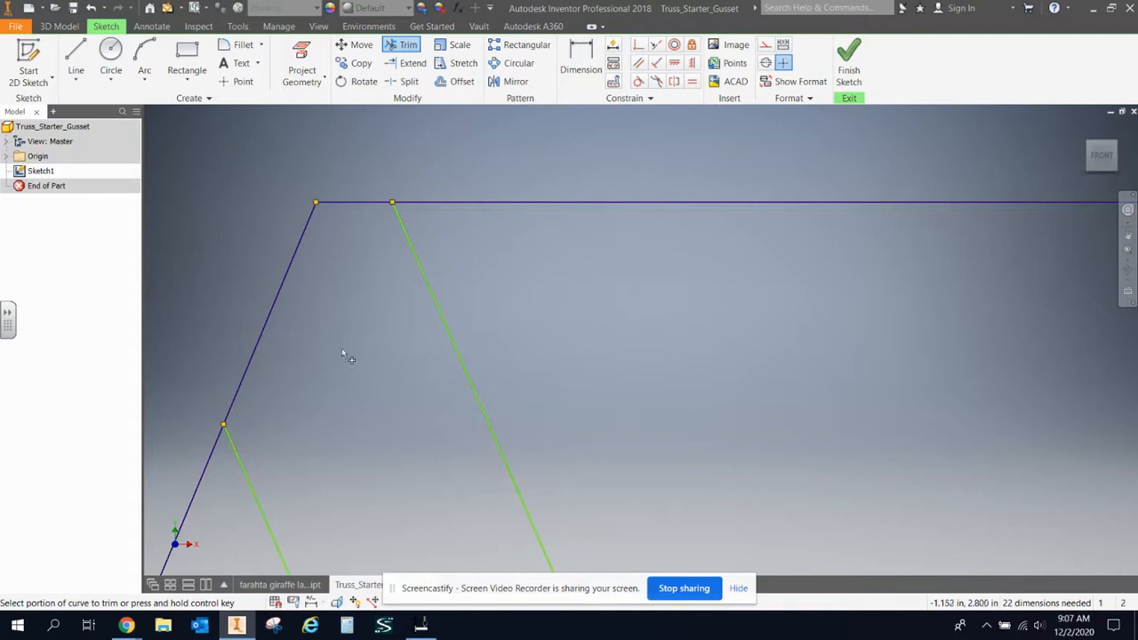
click(280, 298)
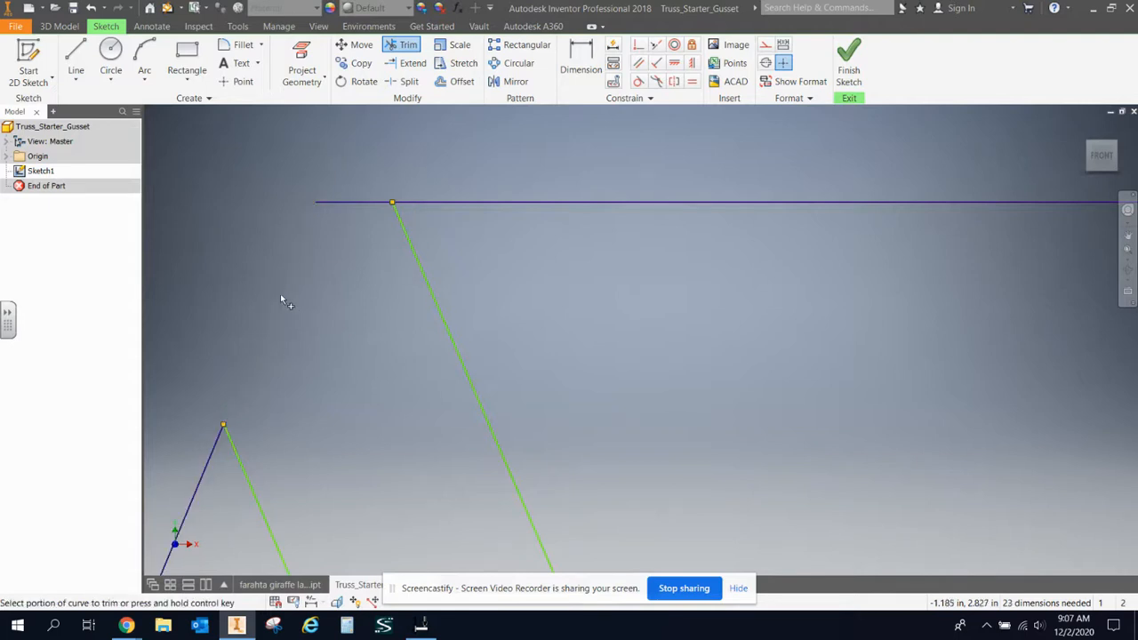
click(345, 203)
Trim the diagonals where they cross the gusset bracket, and trim off the bracket's two upper corners outside them
scroll(382, 356, down, 5)
scroll(498, 425, up, 2)
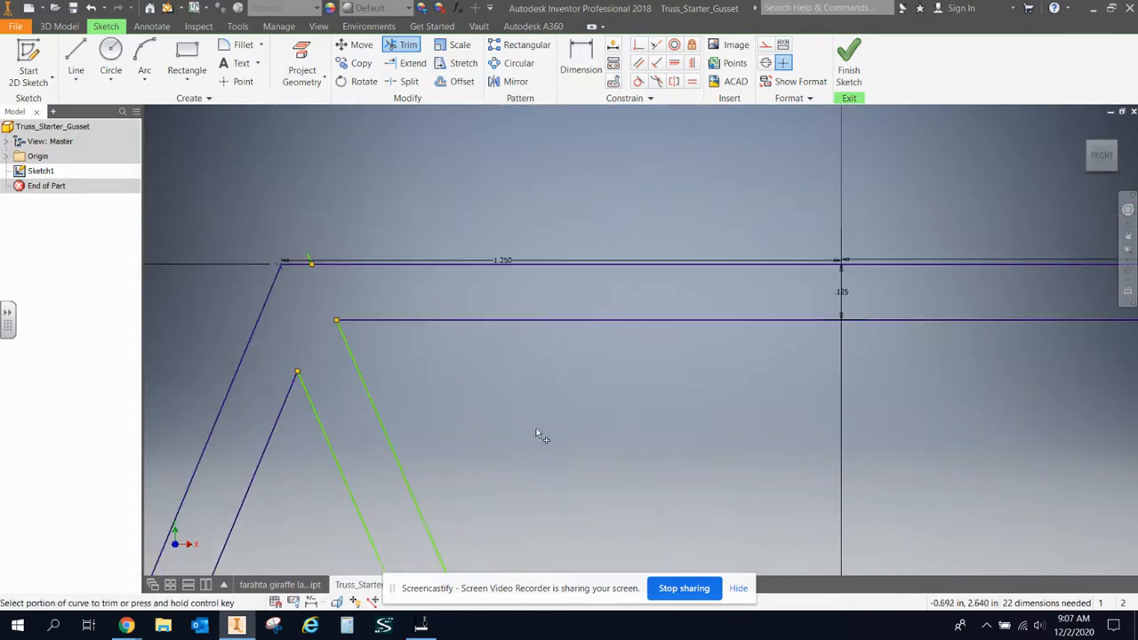
scroll(518, 228, up, 3)
scroll(616, 391, down, 7)
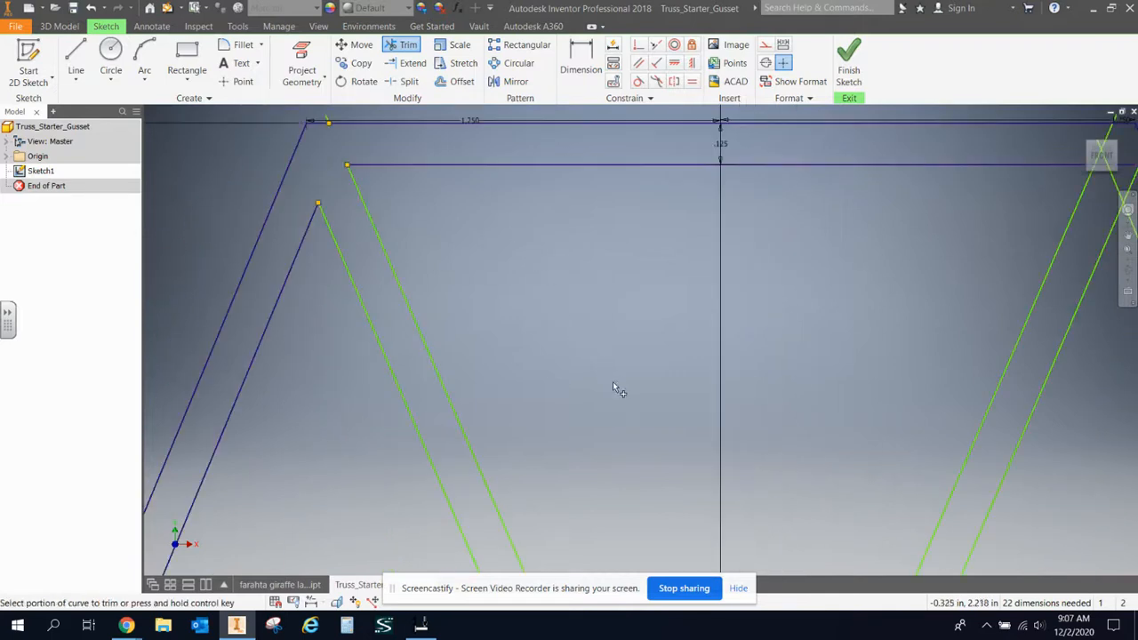
scroll(496, 345, up, 4)
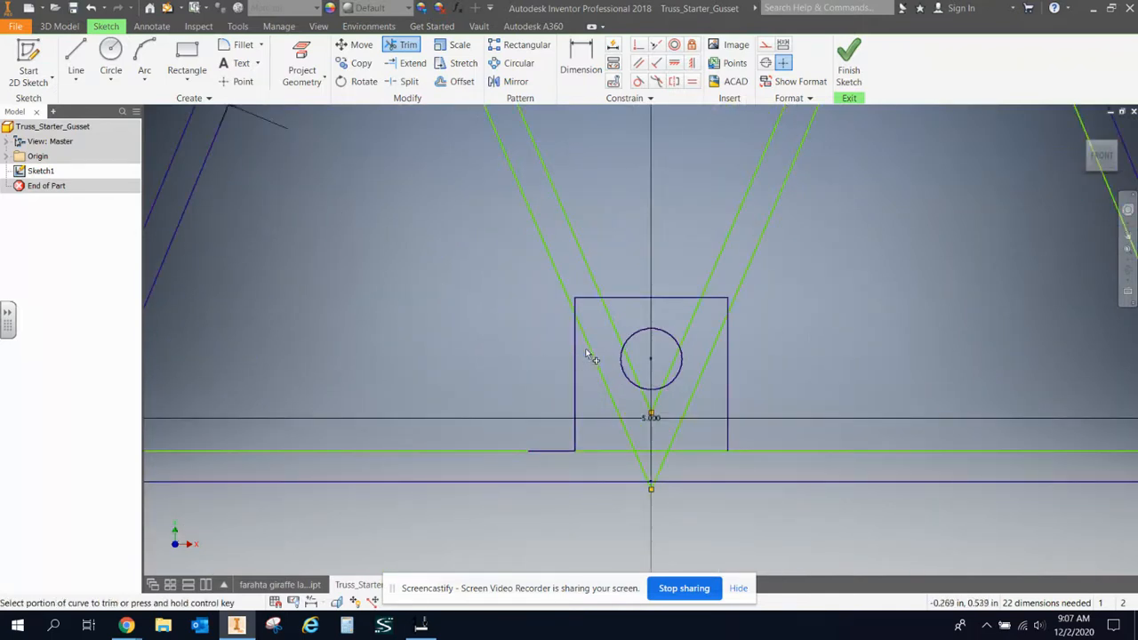
click(613, 331)
click(687, 329)
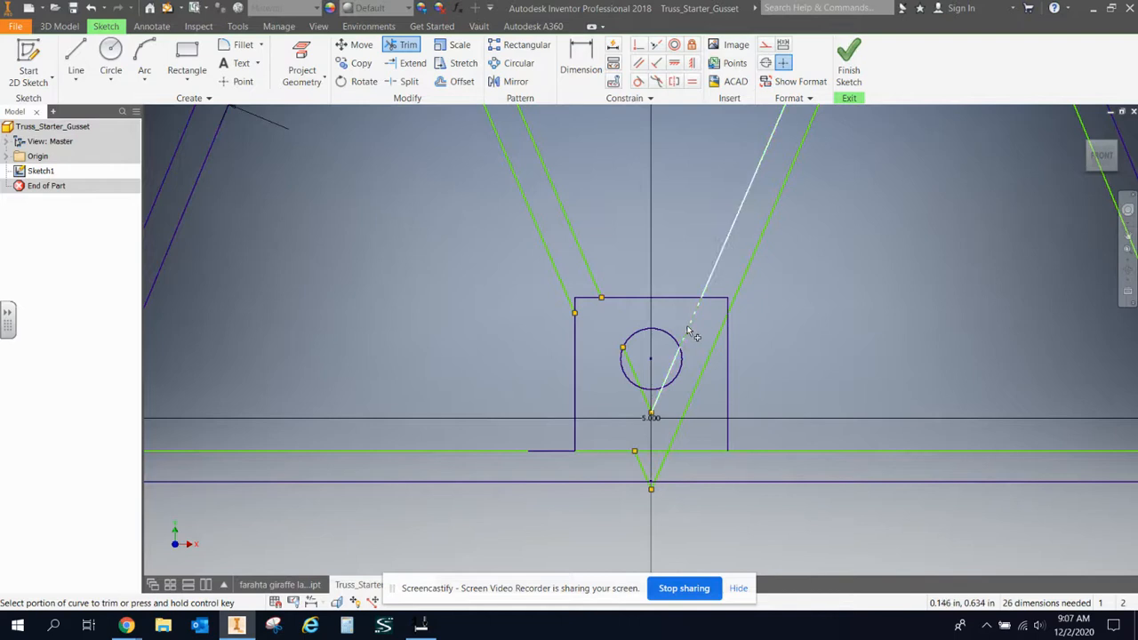
click(718, 340)
click(719, 300)
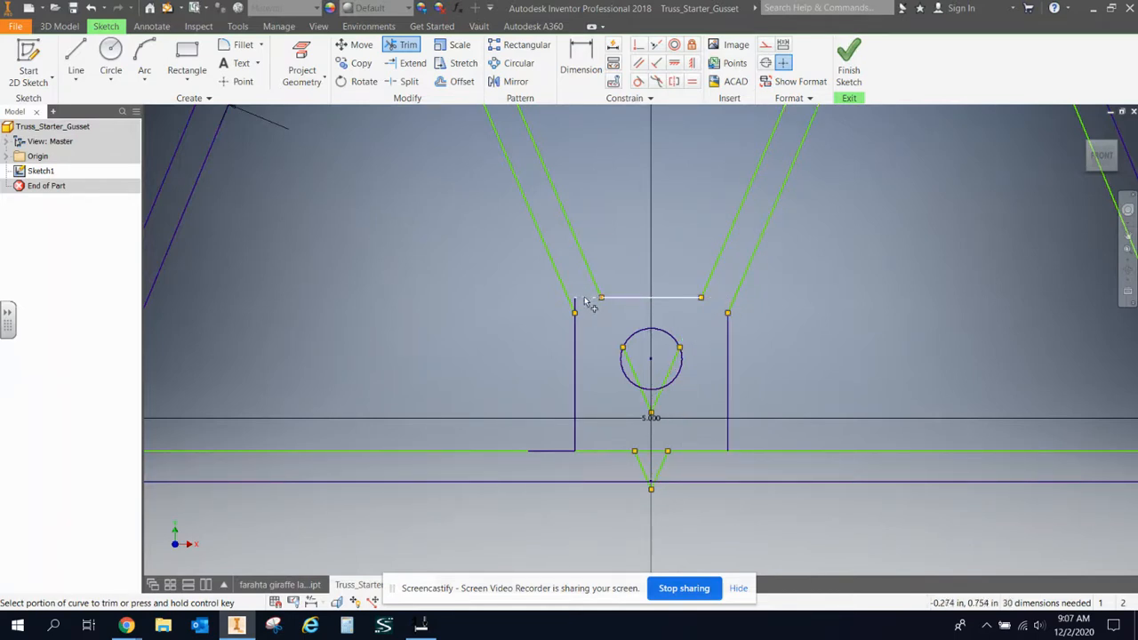
click(587, 300)
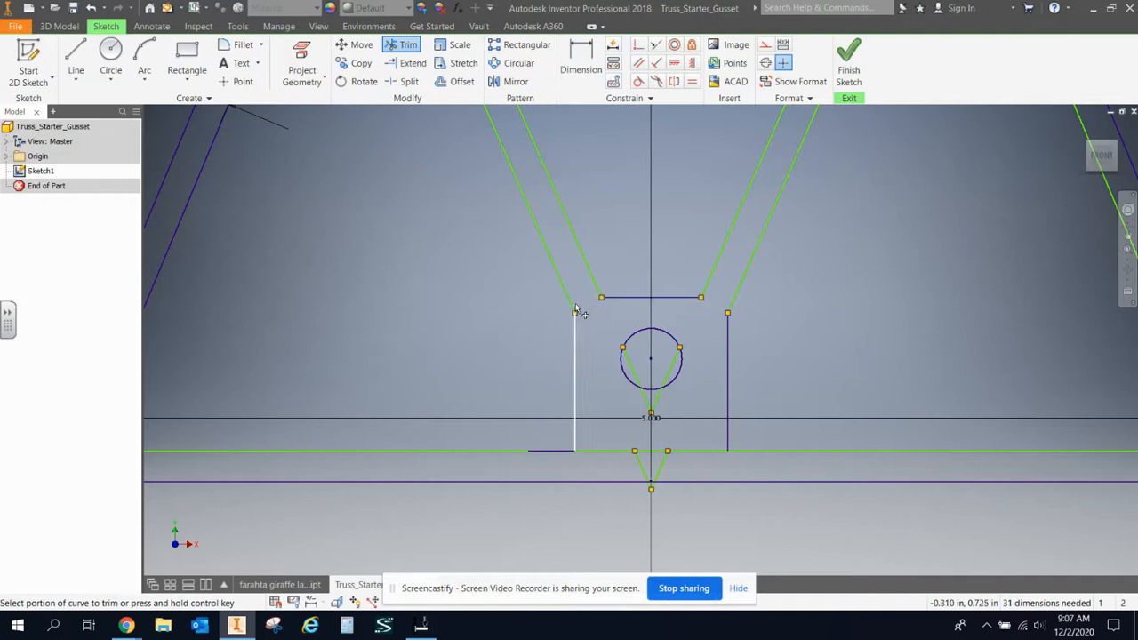
Trim away the leftover V segments inside and just below the gusset's hole
click(647, 401)
click(636, 381)
click(670, 371)
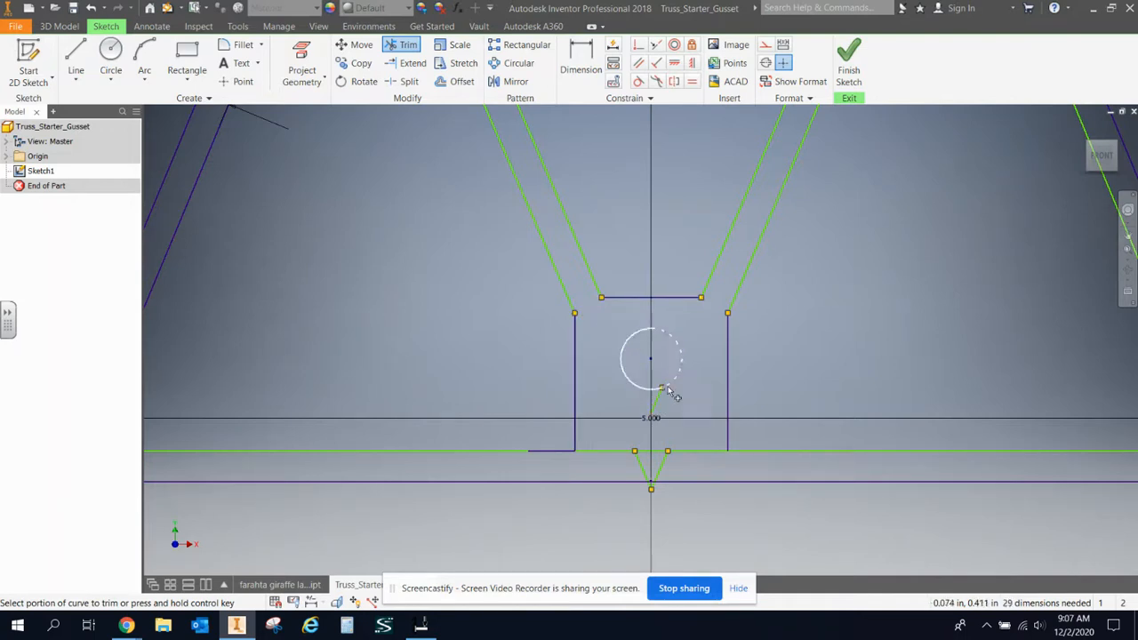
Trim the V's leftover tip at the base and the inner base line between the bracket's two vertical sides
scroll(658, 442, up, 3)
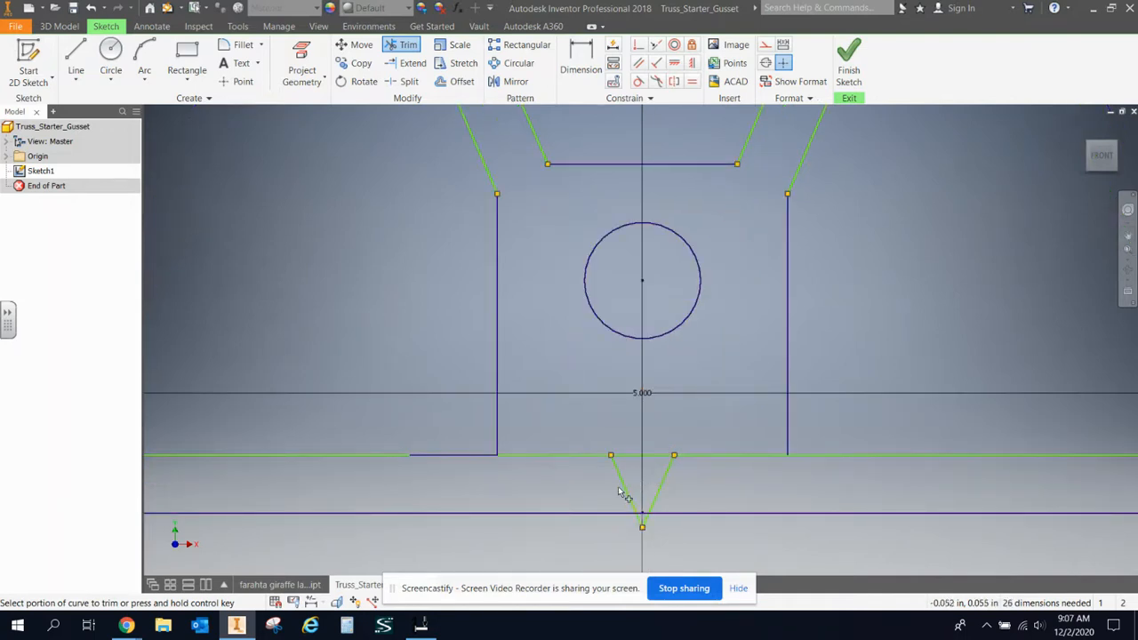
click(624, 488)
click(655, 487)
drag(628, 523, 657, 521)
click(688, 456)
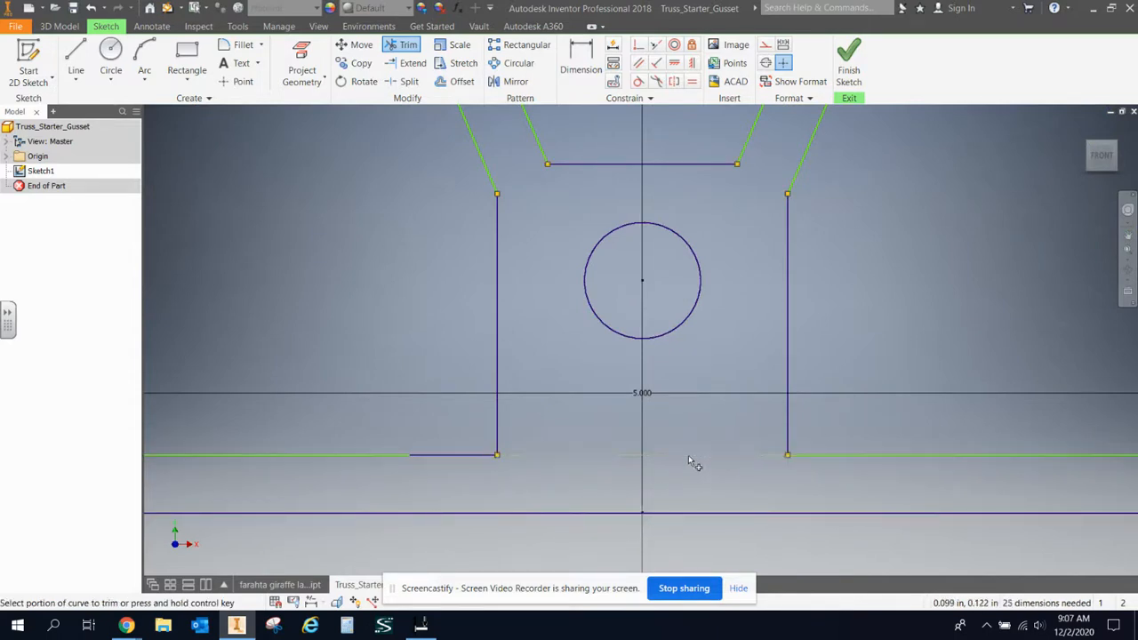
scroll(759, 493, down, 1)
scroll(759, 493, down, 3)
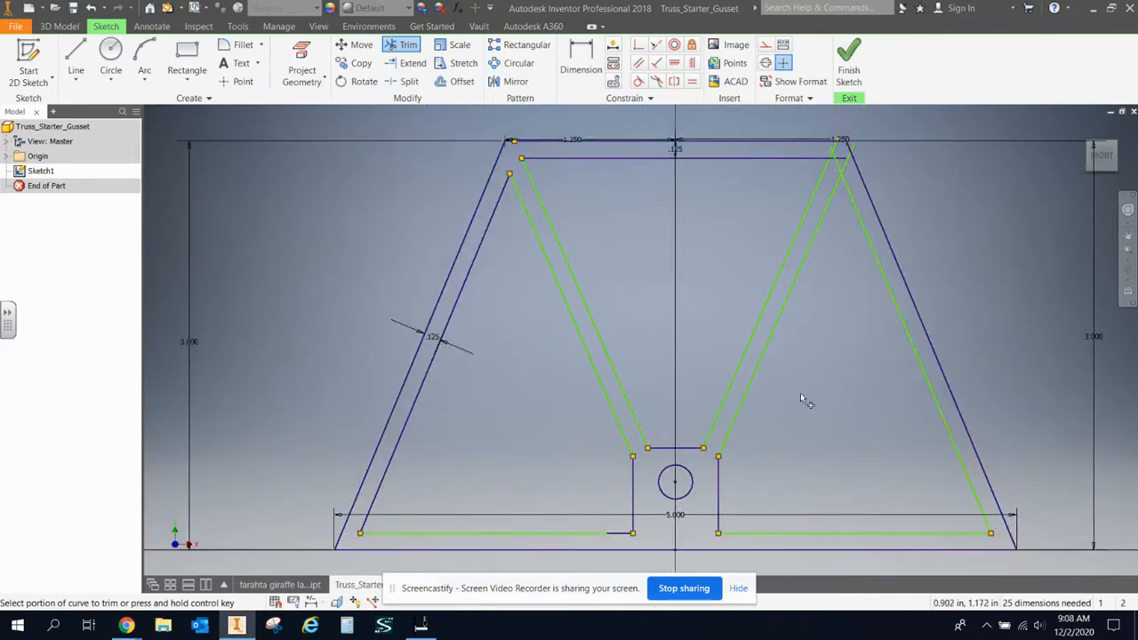
middle_drag(828, 398, 802, 373)
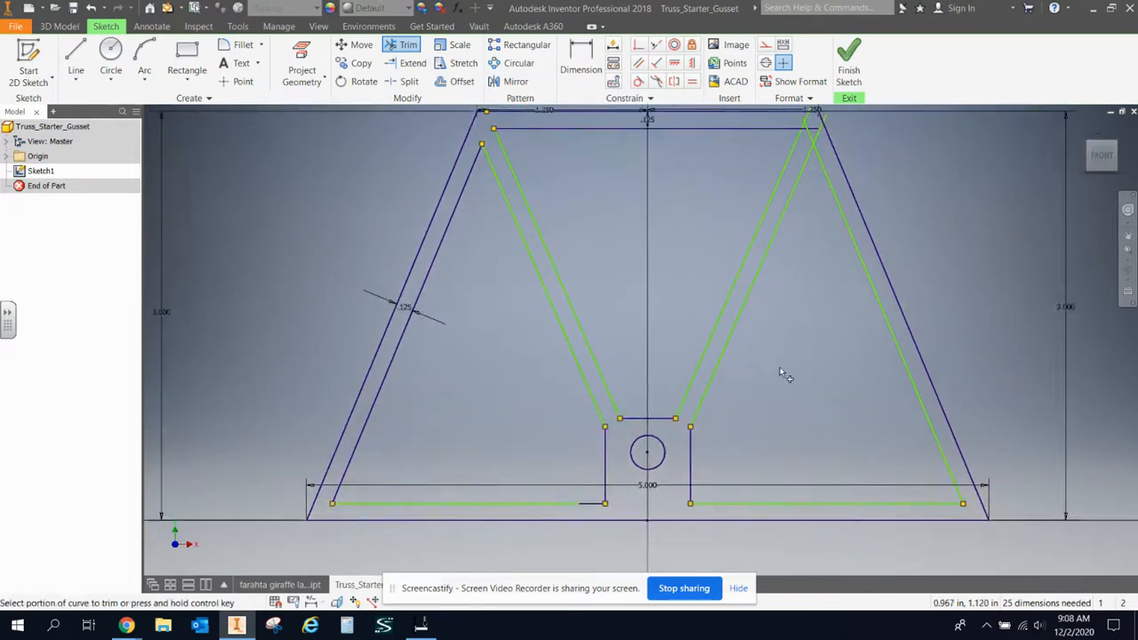
right_click(755, 422)
click(742, 473)
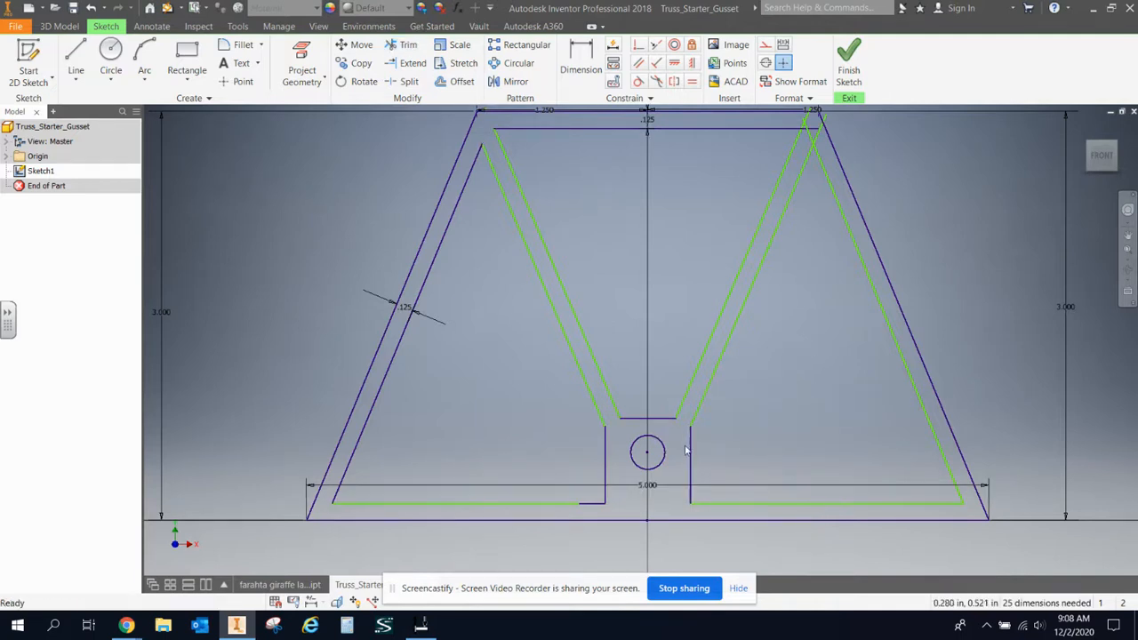